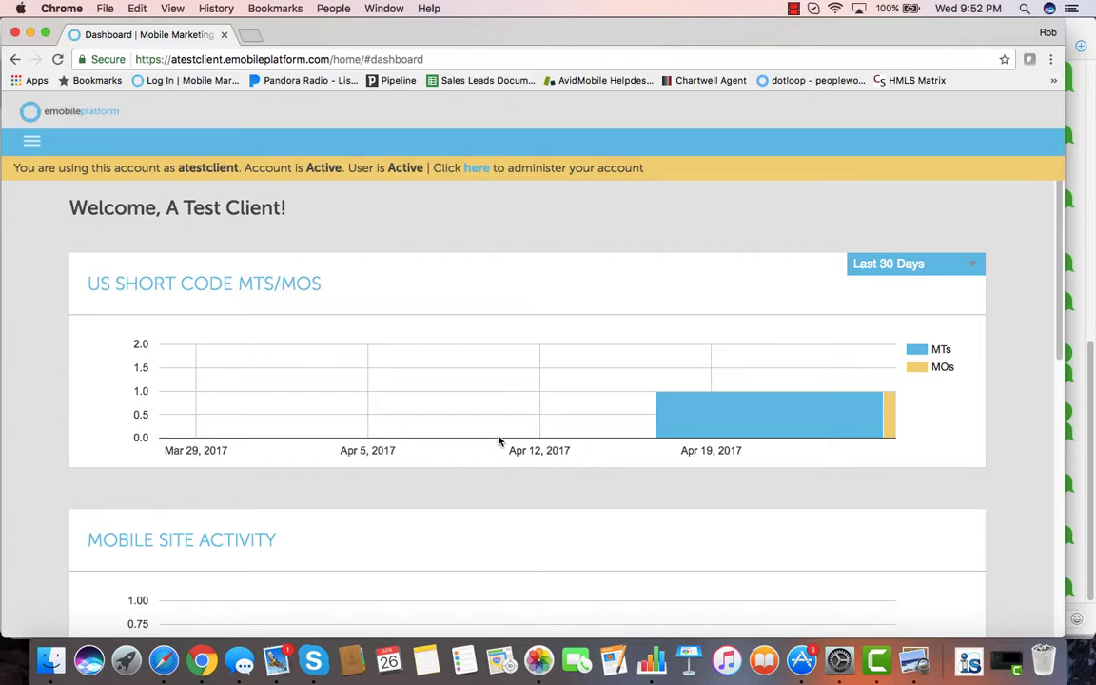
pyautogui.scroll(-1, 498, 441)
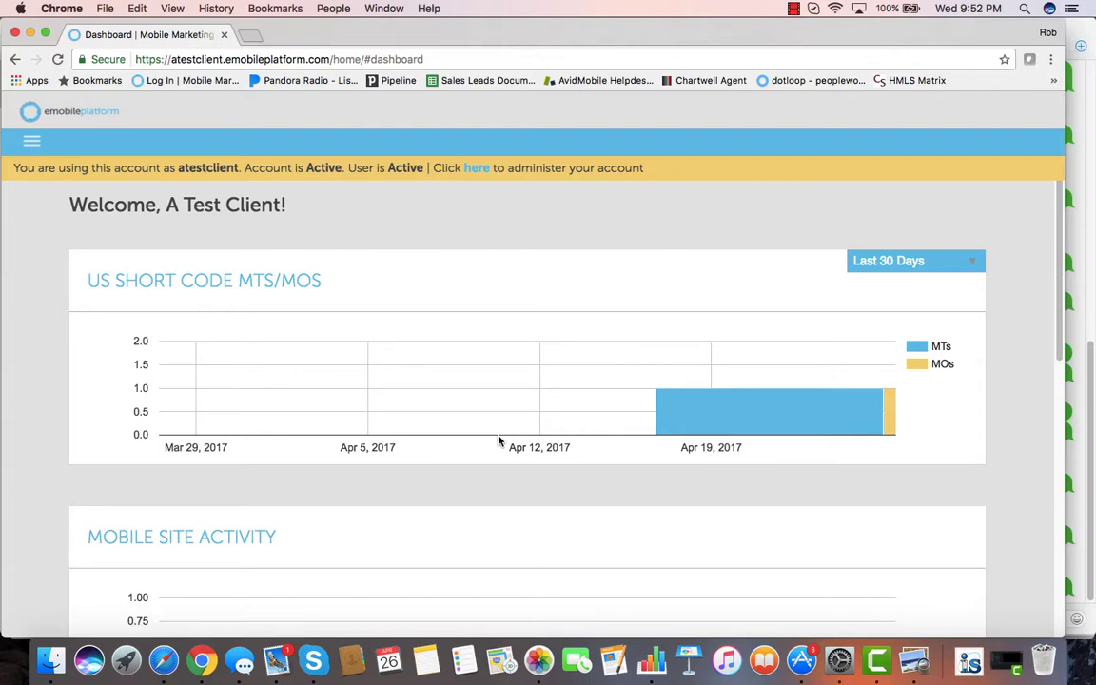
pyautogui.scroll(-5, 498, 441)
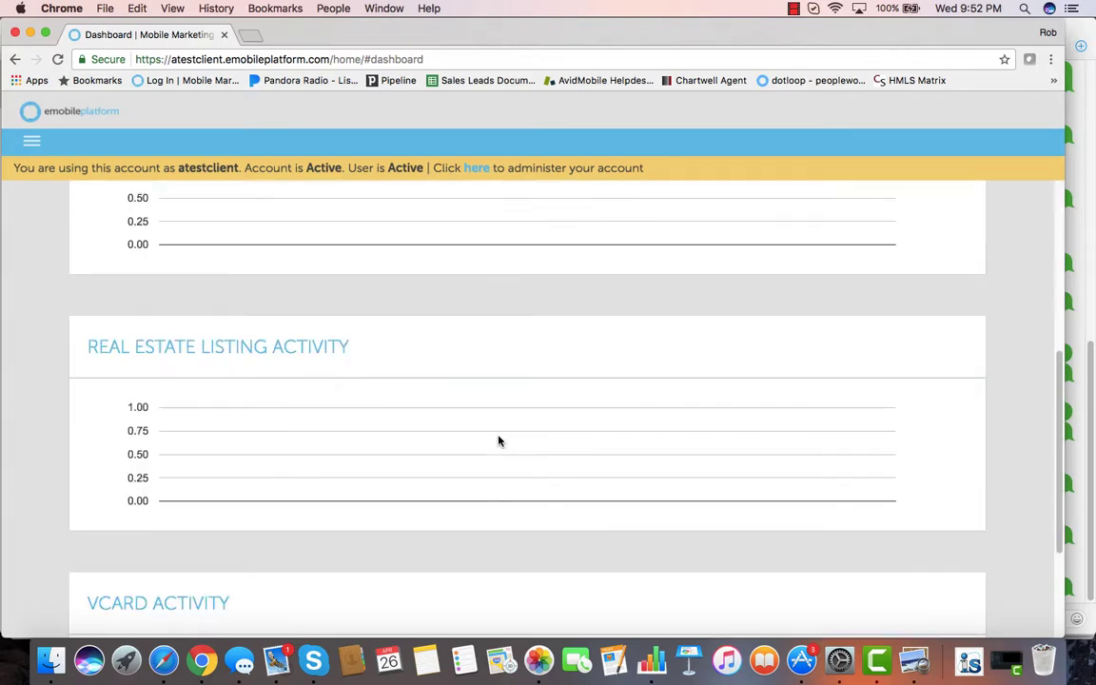
pyautogui.scroll(5, 498, 440)
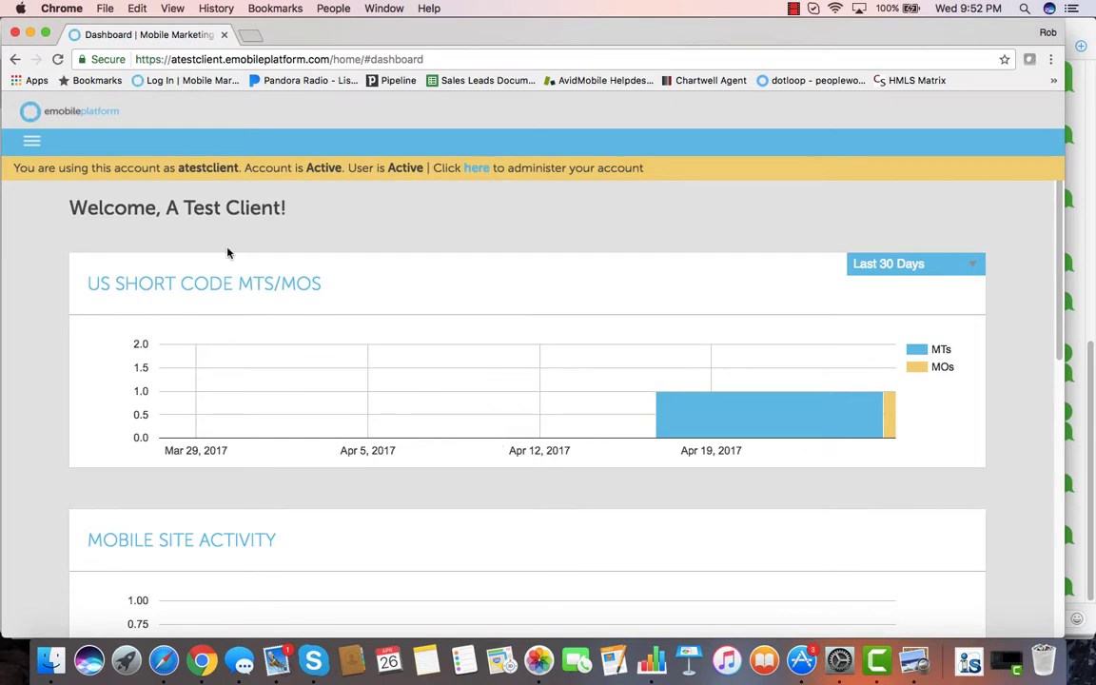
# - Create and save a campaign message named 4/30, sent to groups, with the text "Company Name: message we want to send."
pyautogui.click(34, 144)
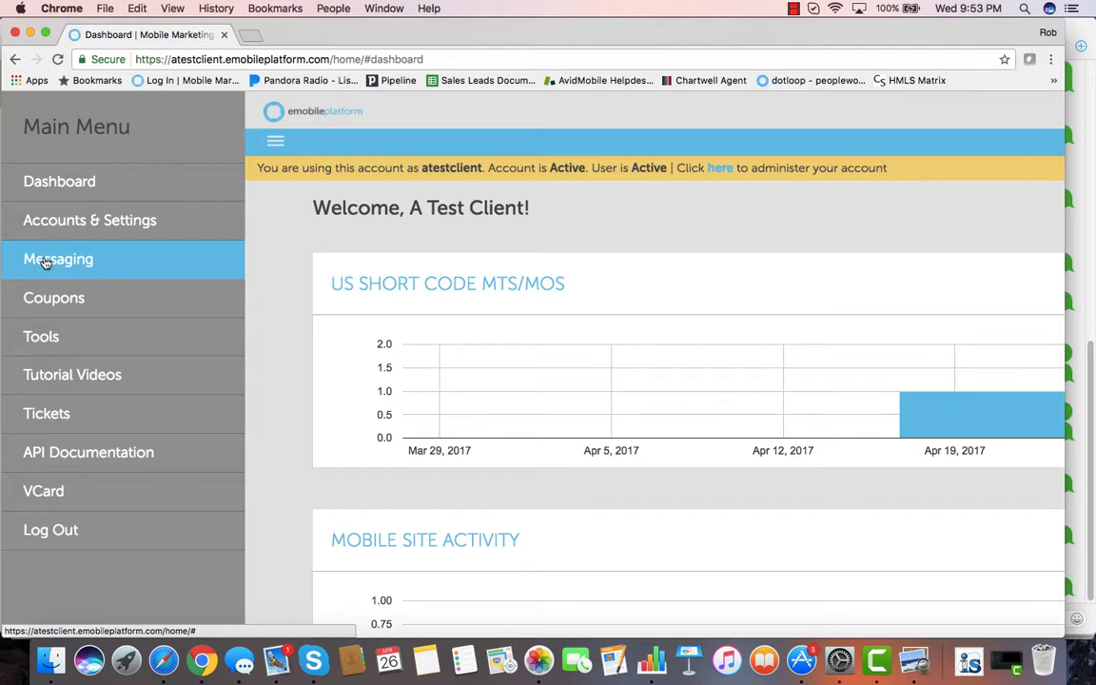
pyautogui.click(45, 260)
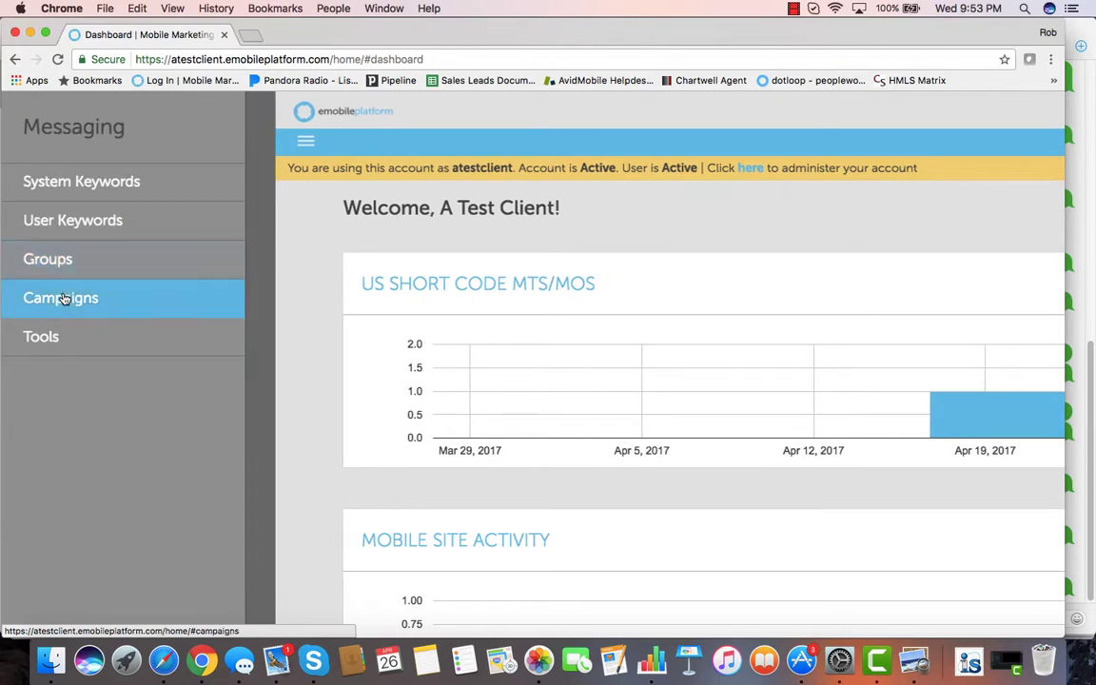
pyautogui.click(64, 298)
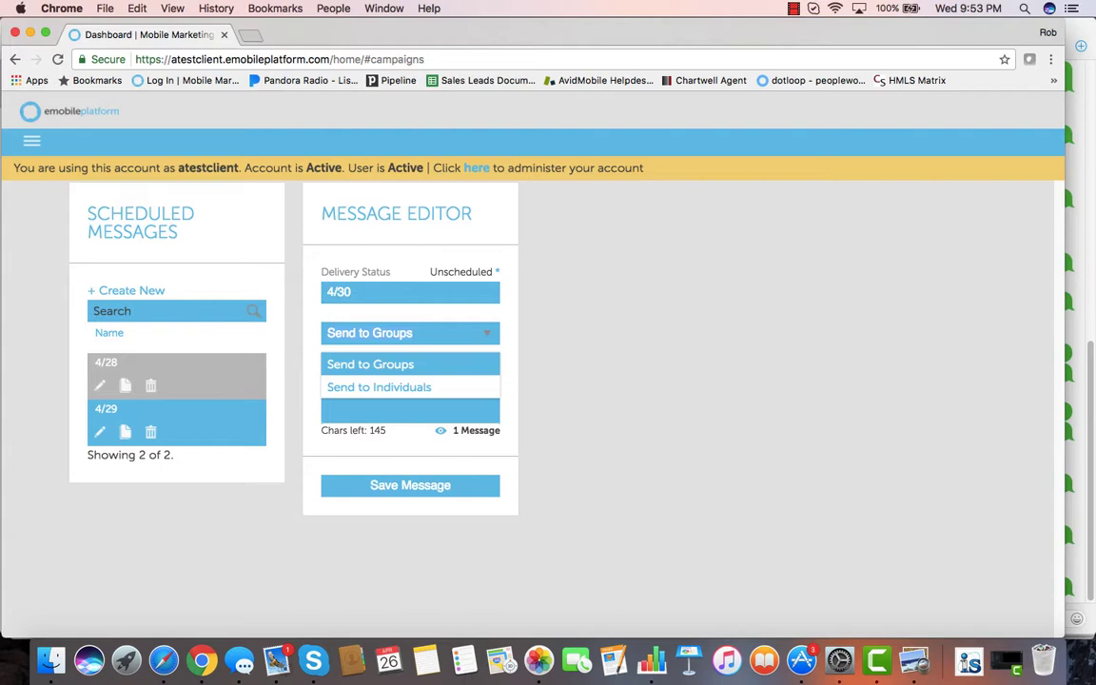
pyautogui.click(363, 367)
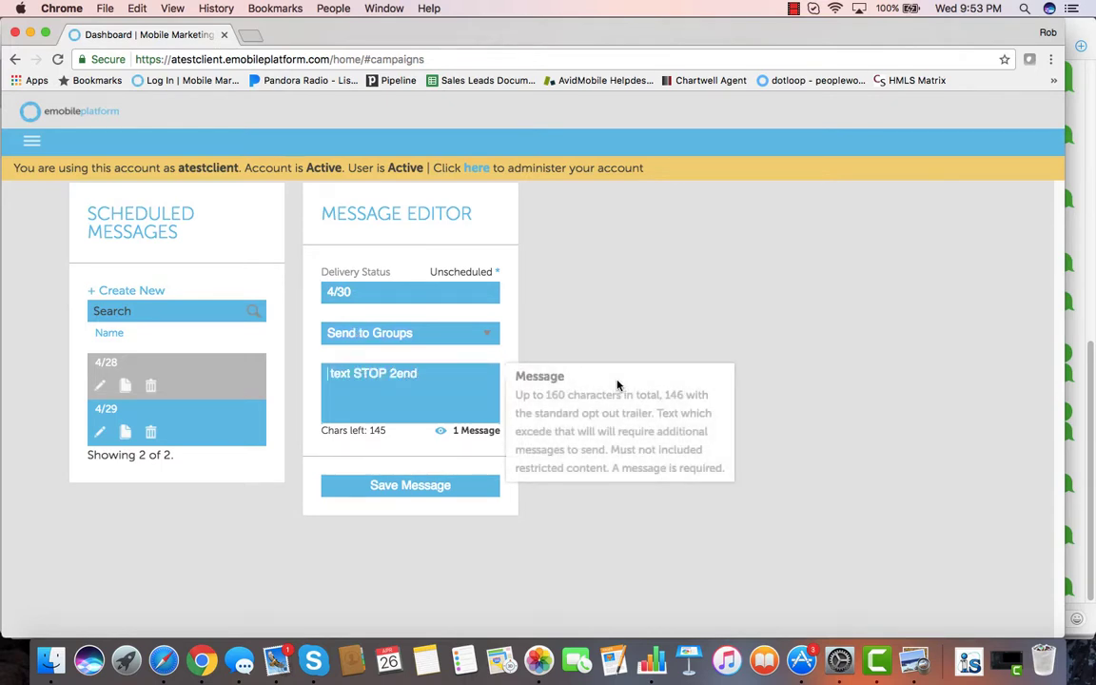
pyautogui.write('Company Name:  message we want to send.')
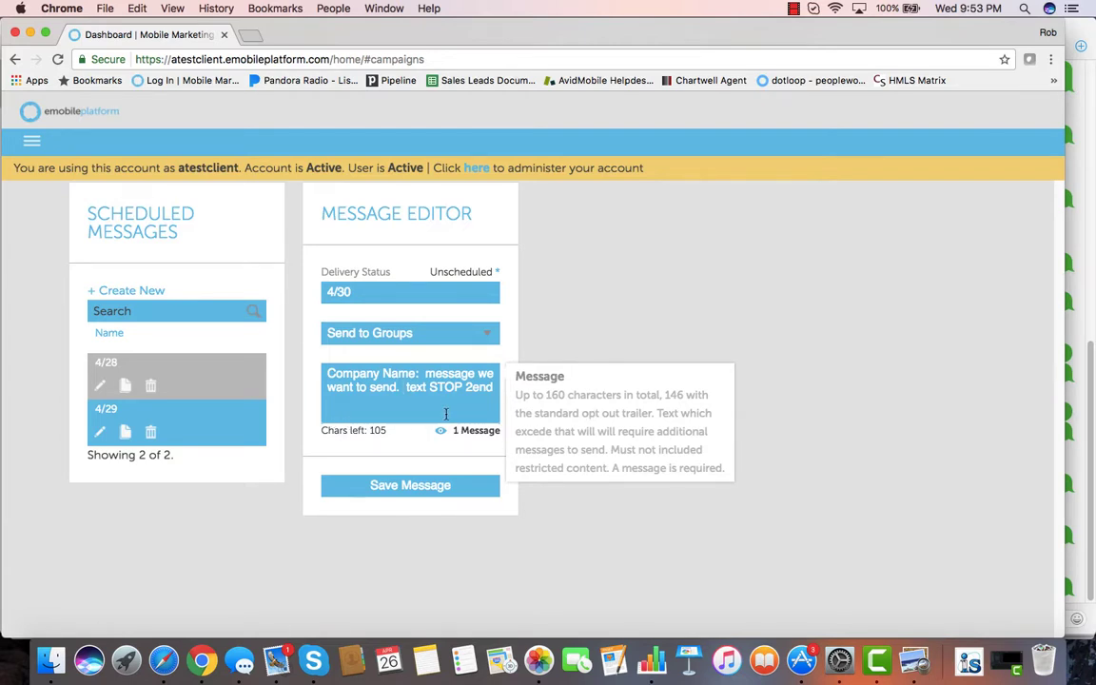
pyautogui.click(424, 486)
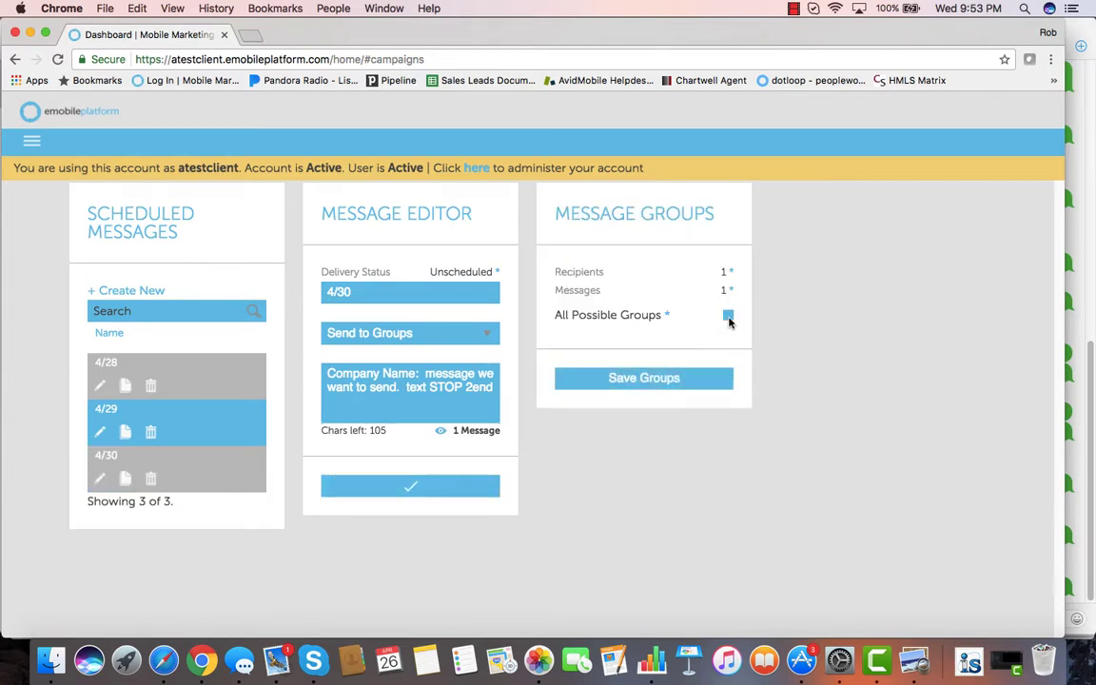
# - Turn off All Possible Groups, choose only the 63975 AVIDM group as recipient, and save the message groups
pyautogui.click(728, 315)
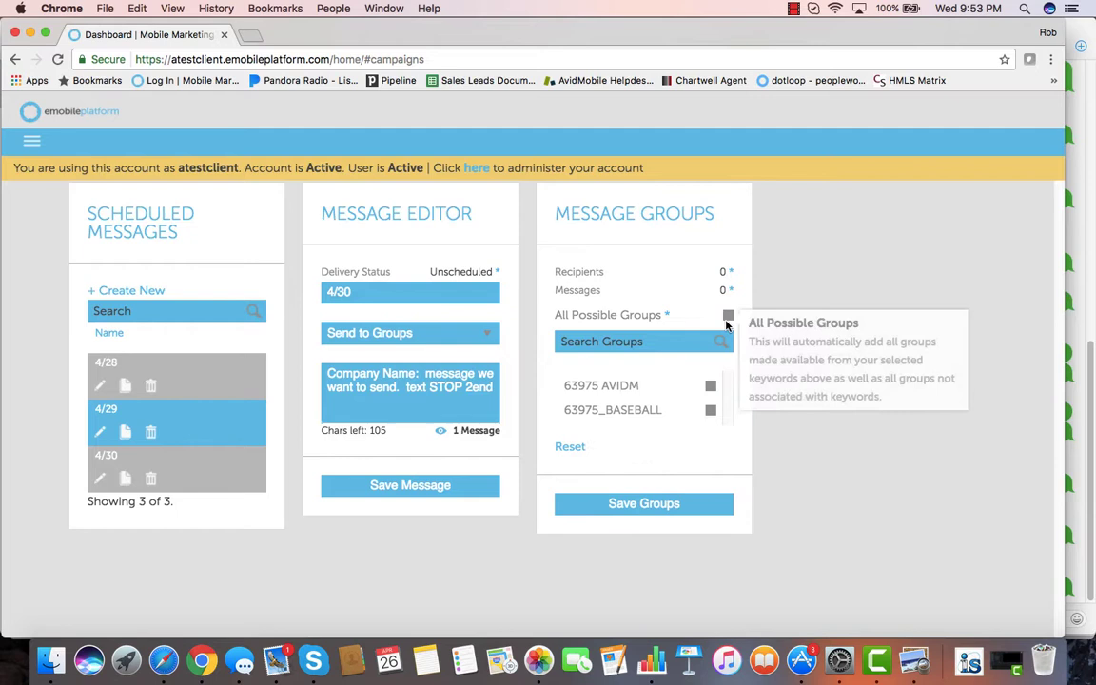
pyautogui.click(710, 385)
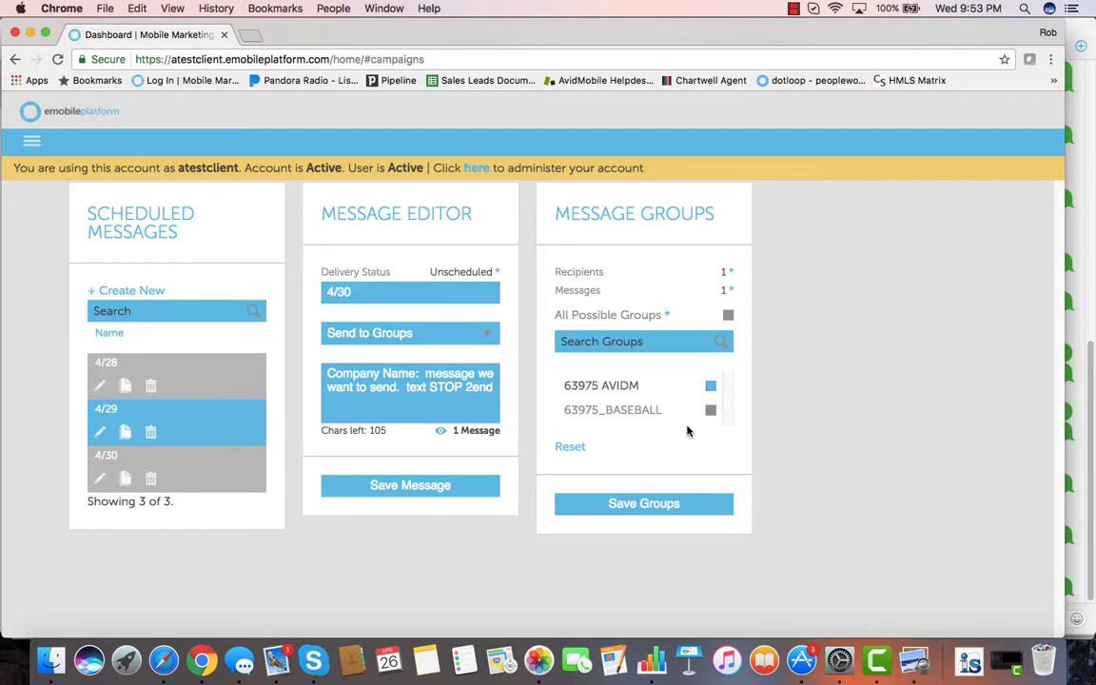
pyautogui.click(661, 502)
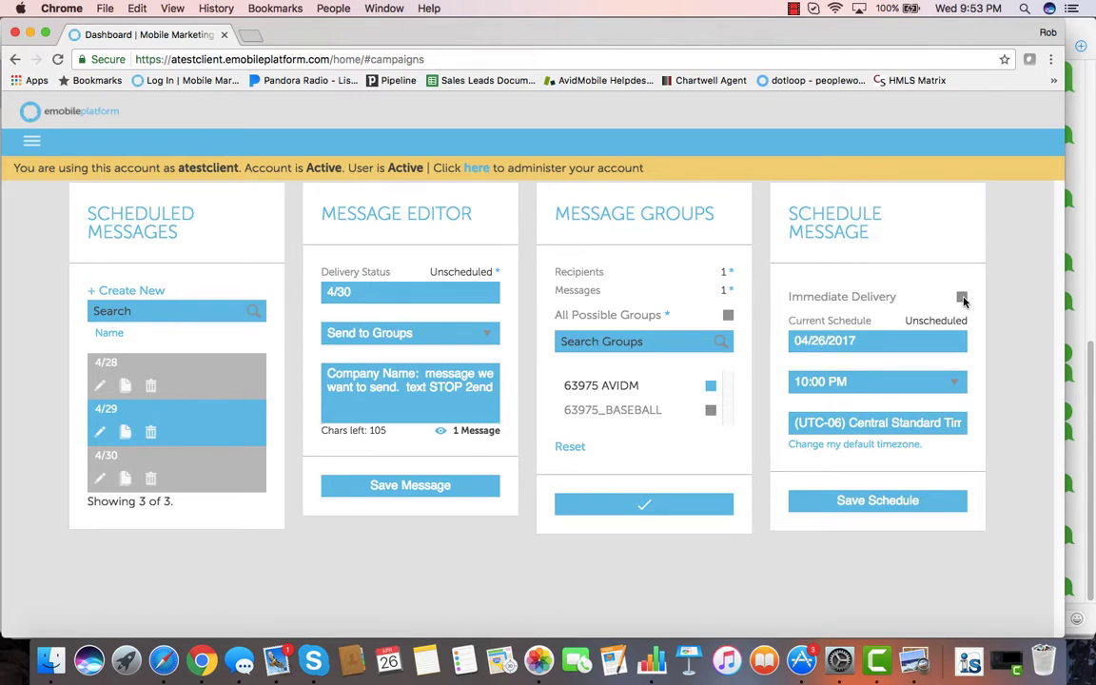
# - Set the message's schedule date to 04/27/2017, with immediate delivery switched off
pyautogui.click(962, 298)
pyautogui.click(961, 298)
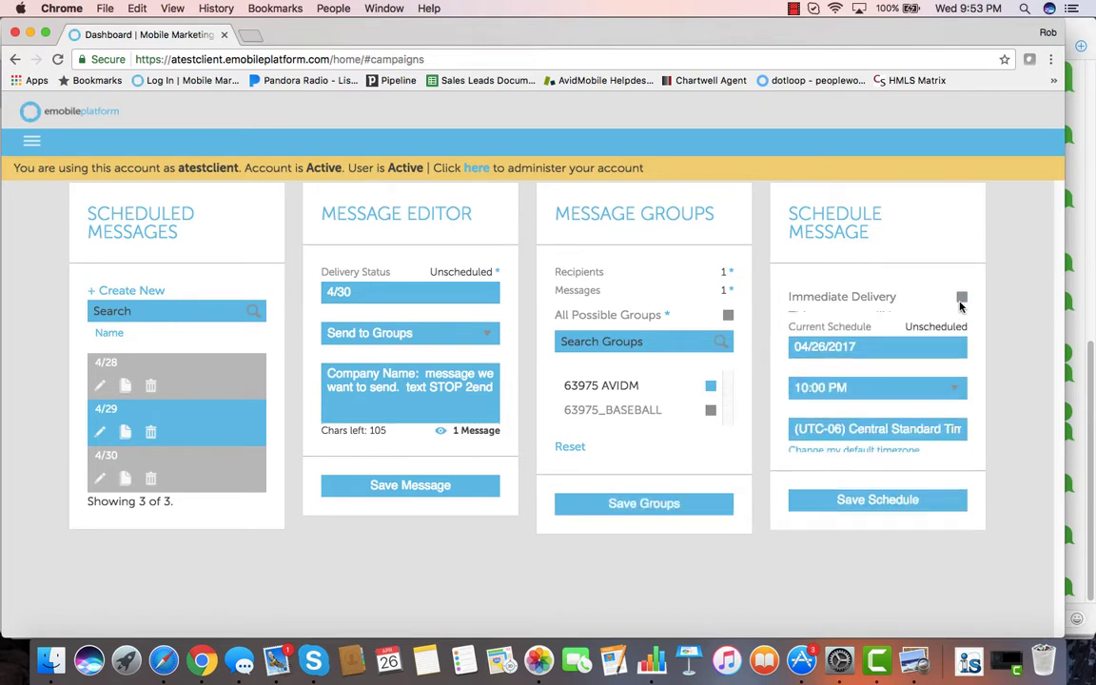
pyautogui.click(868, 352)
pyautogui.click(920, 534)
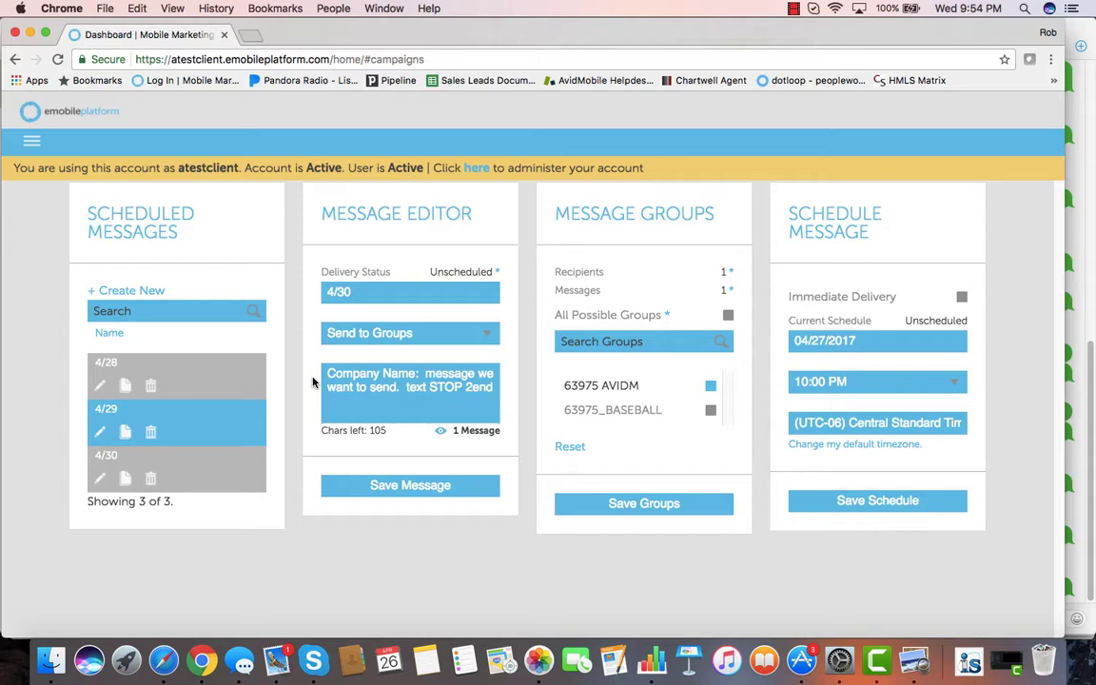
# - Start a new user keyword jackson1 on US SC 63975 with the response "here is where your response would go."
pyautogui.click(36, 145)
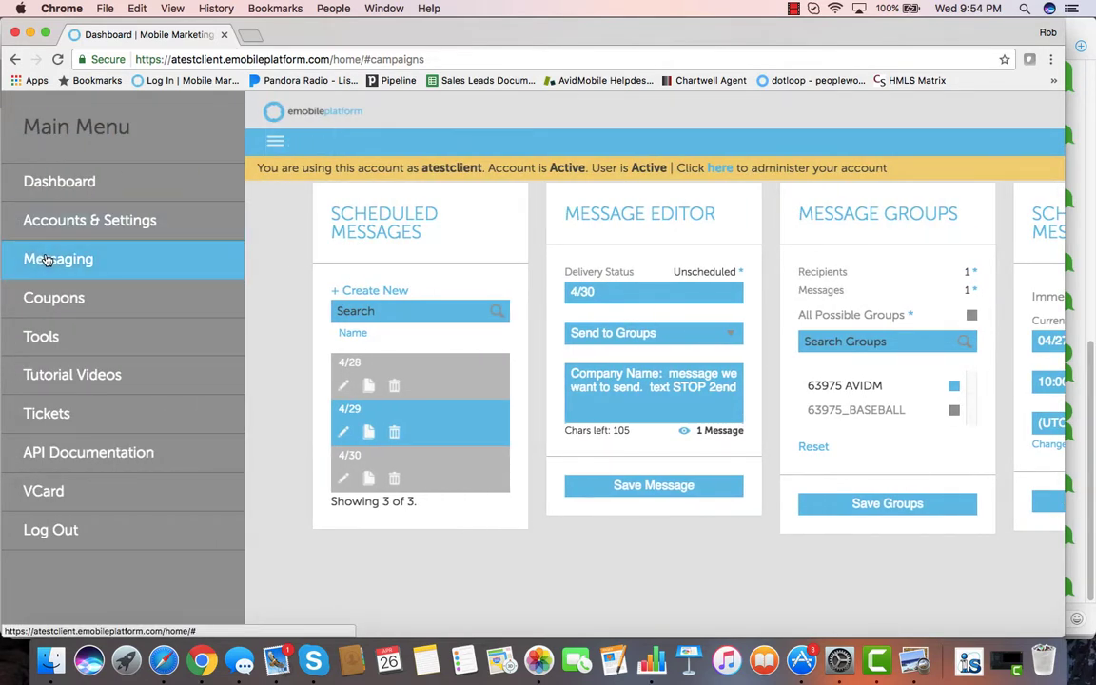
pyautogui.click(46, 261)
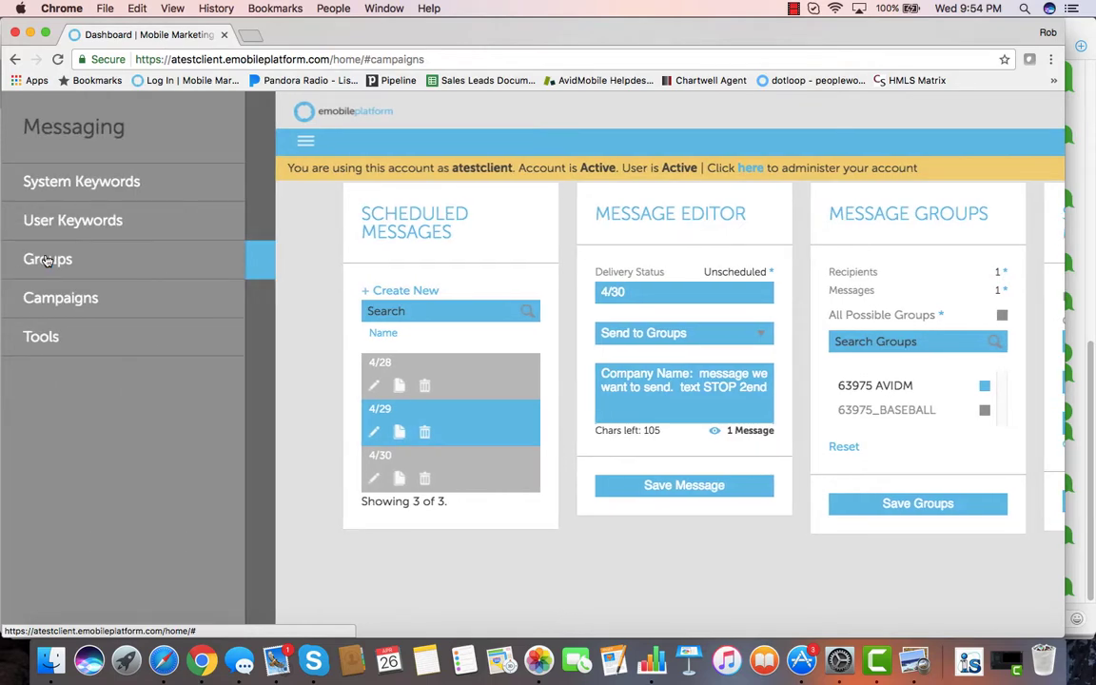
pyautogui.click(69, 226)
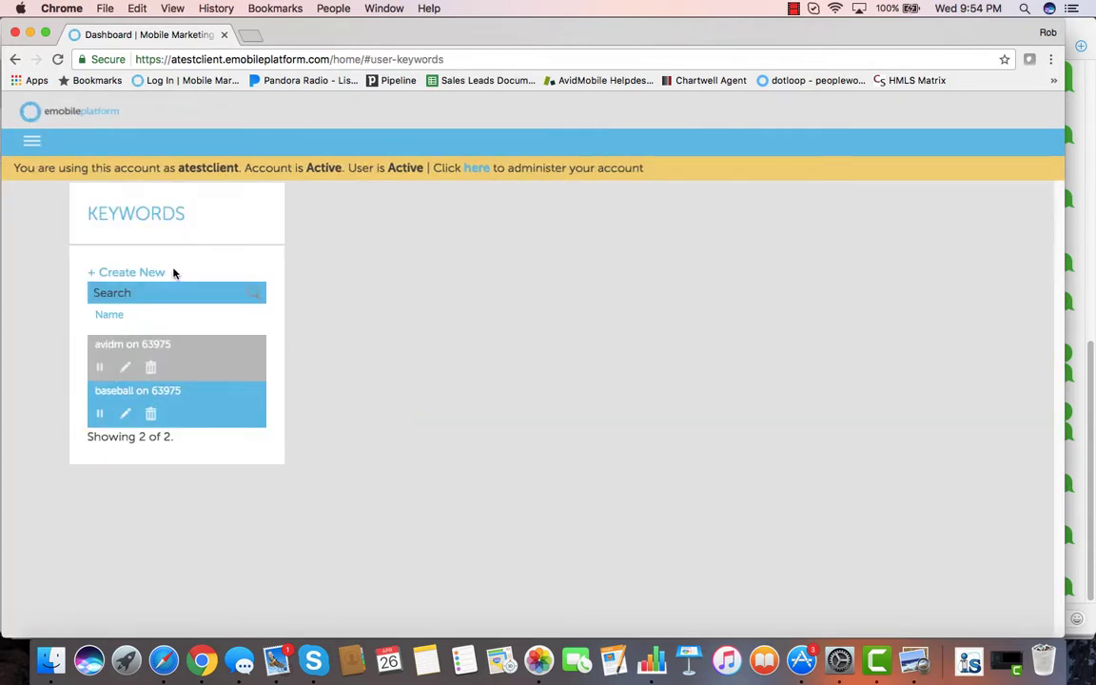
pyautogui.click(155, 276)
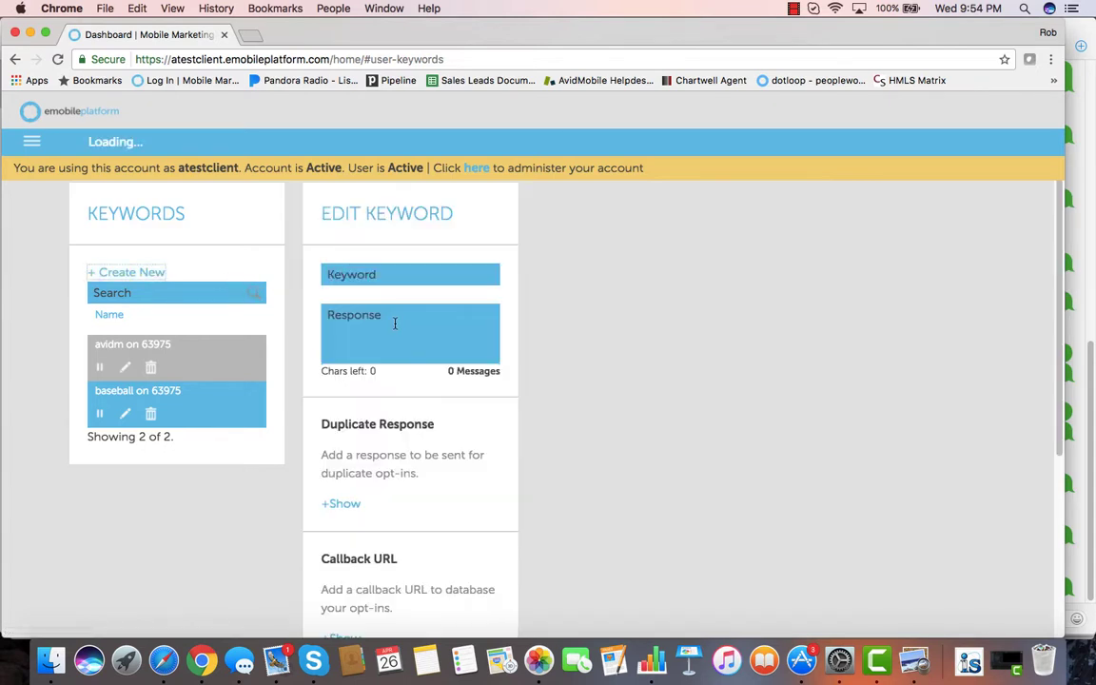
pyautogui.click(389, 278)
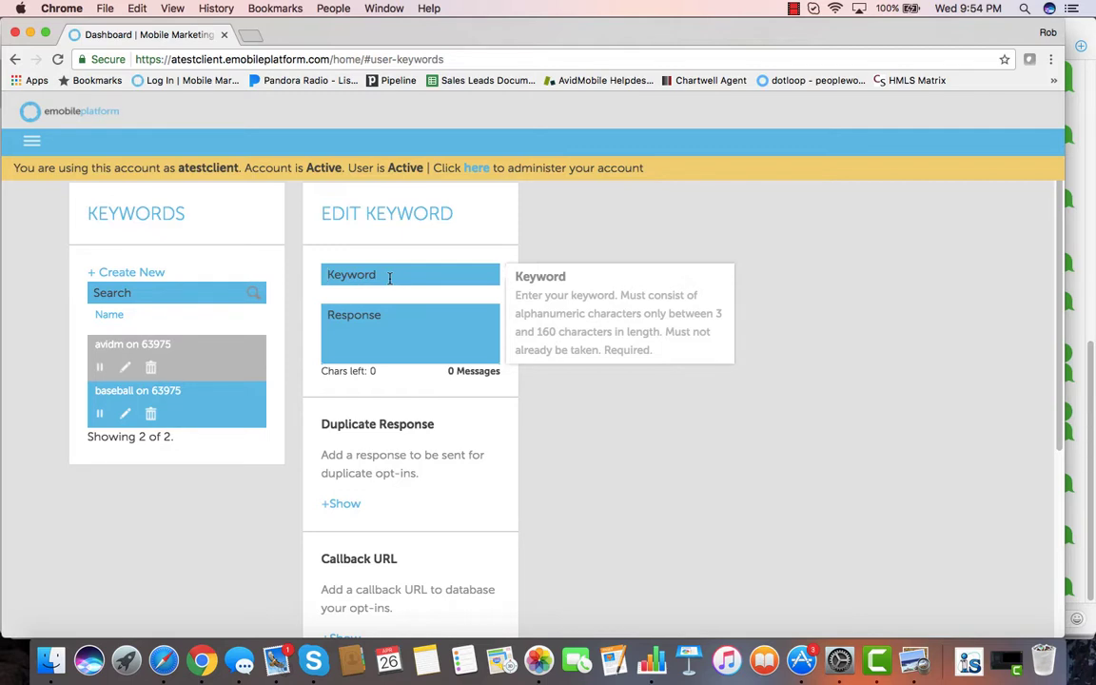
pyautogui.write('jackson1')
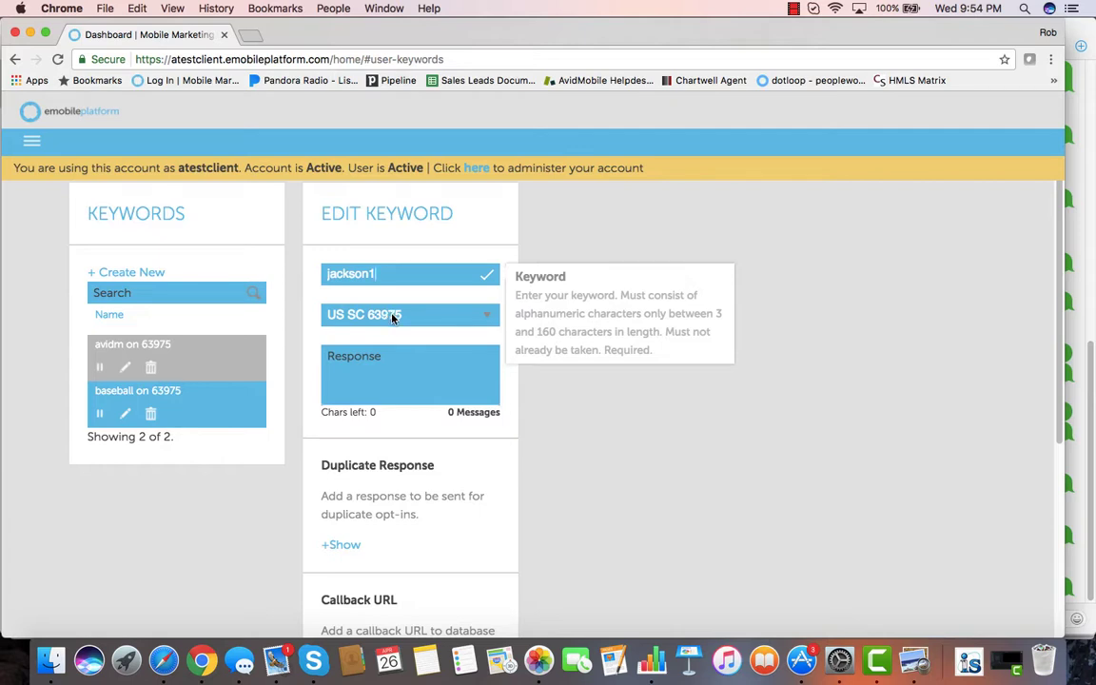
pyautogui.click(391, 316)
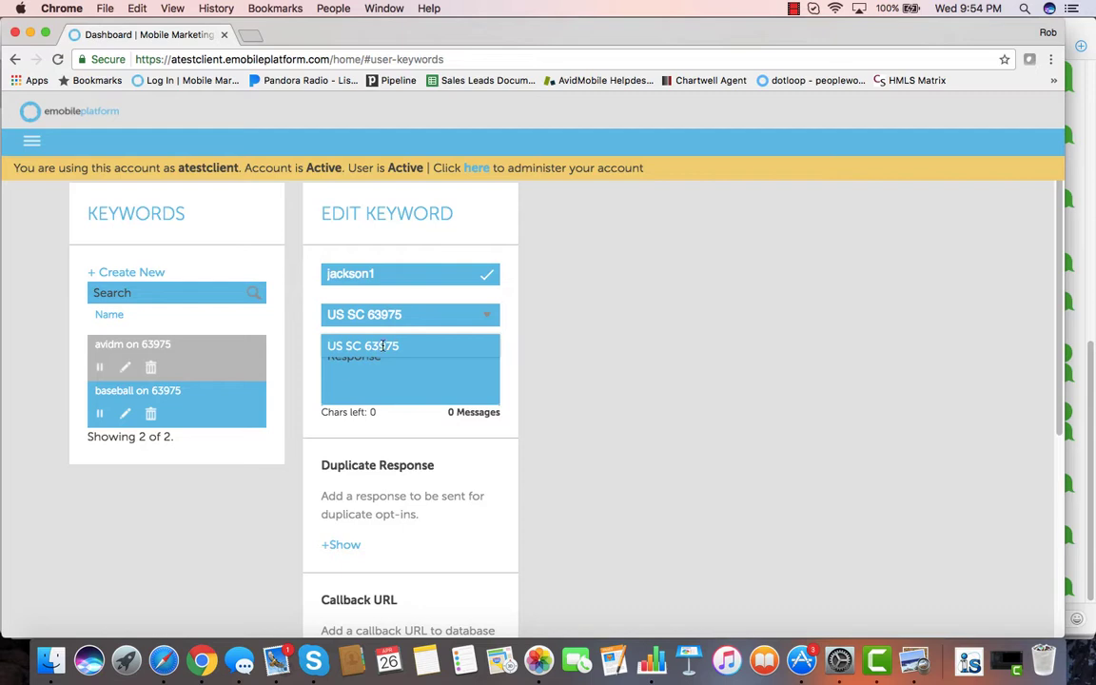
pyautogui.click(382, 346)
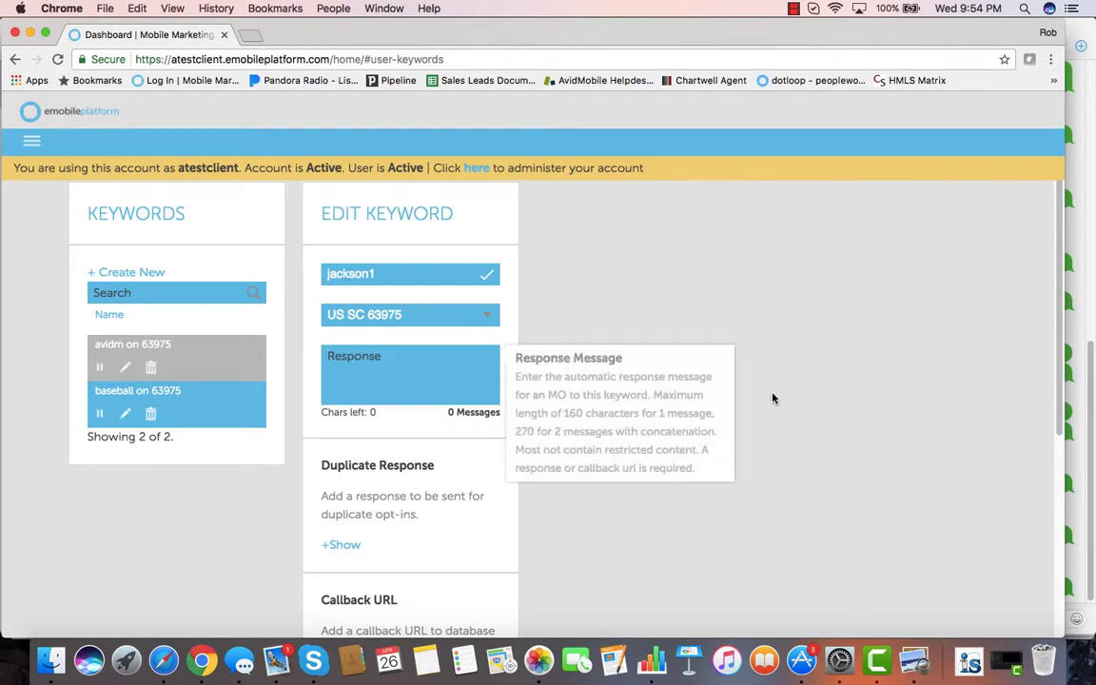
pyautogui.write('here is where your response would go.')
# - Add the duplicate response "You have already requested this coupon. Watch for more coming soon." to the keyword
pyautogui.scroll(-2, 708, 412)
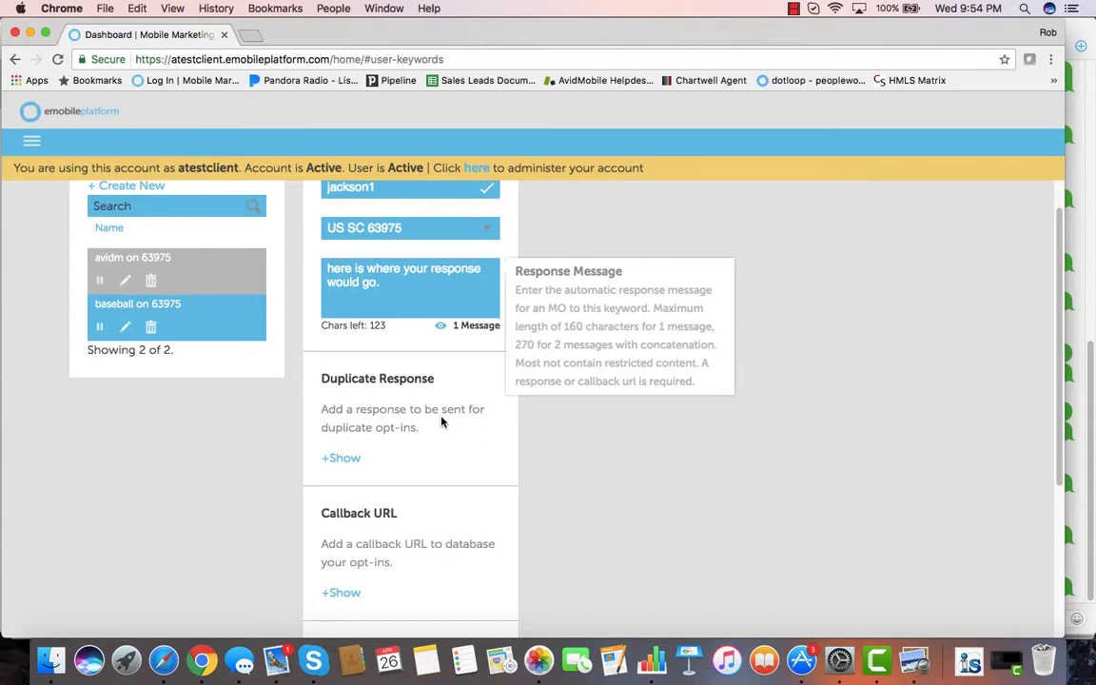
pyautogui.click(343, 459)
pyautogui.scroll(-2, 569, 520)
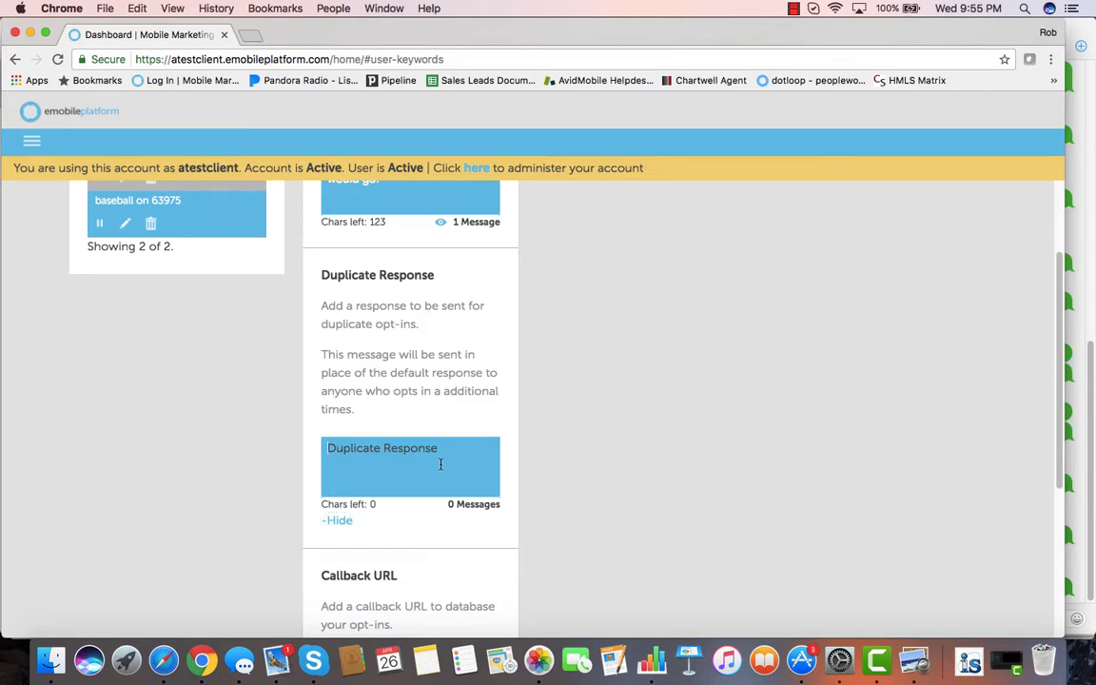
pyautogui.click(441, 464)
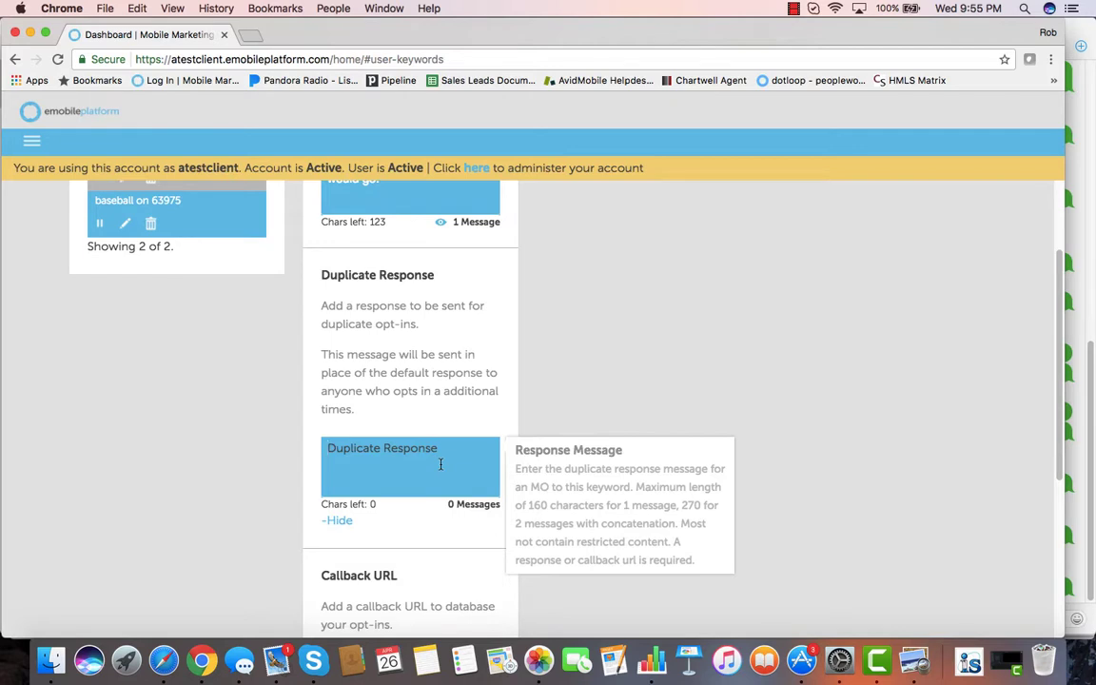
pyautogui.write('You have already requested this coupon.  Watch for more coming soon.')
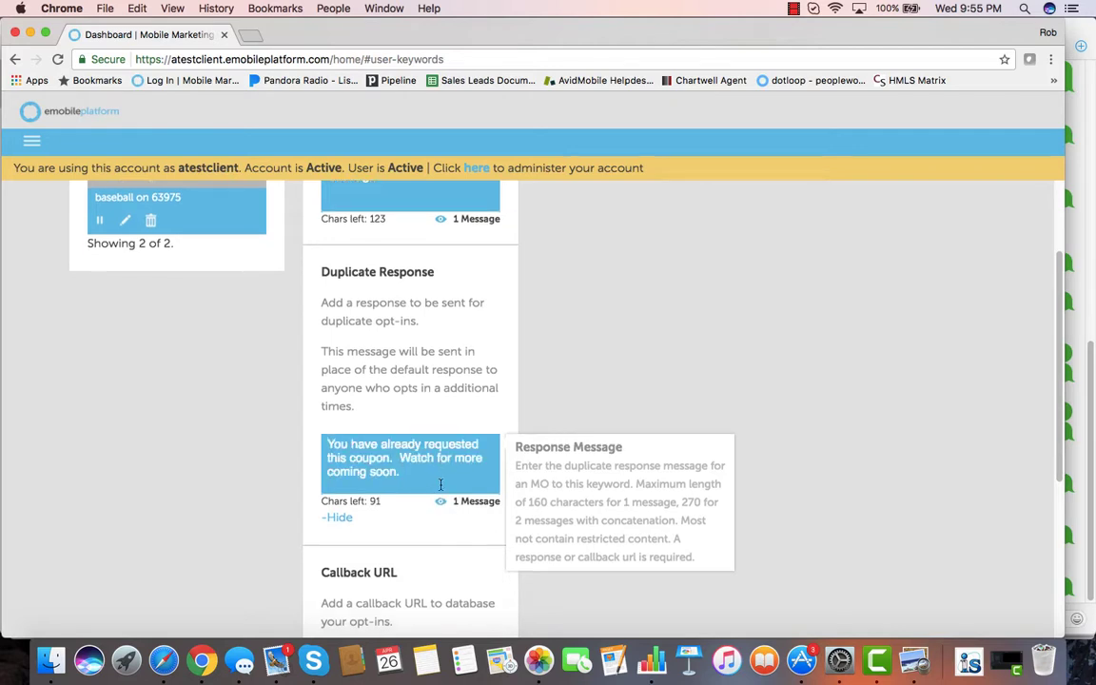
# - Review the callback URL and coupon options of the jackson1 keyword and save the keyword
pyautogui.scroll(-3, 400, 463)
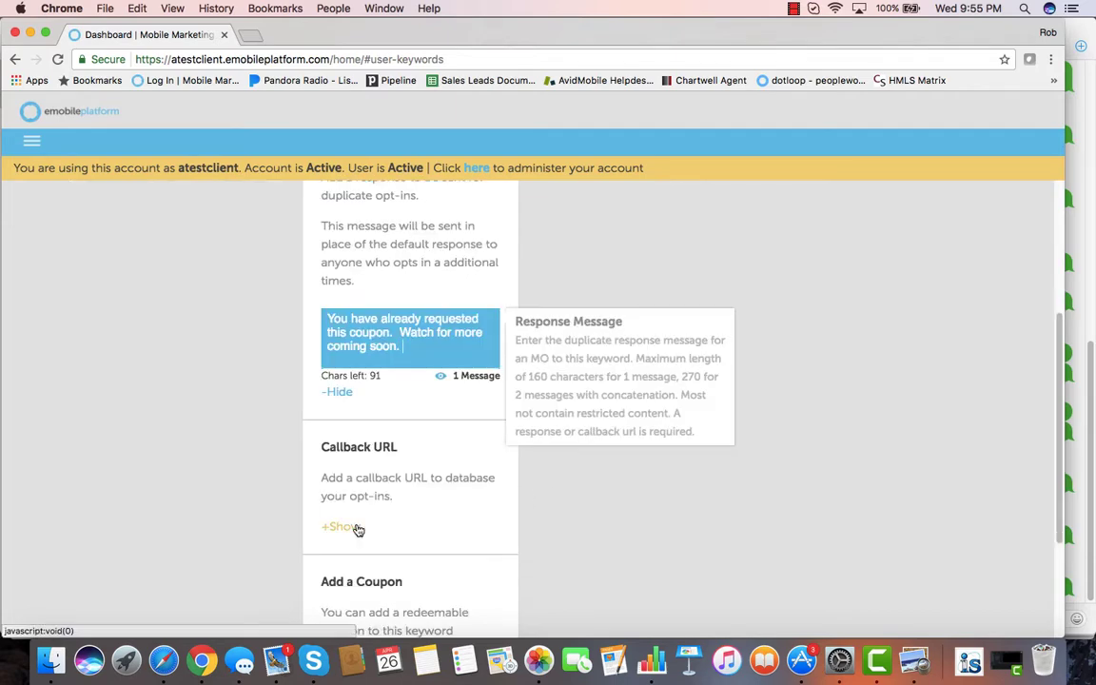
pyautogui.scroll(-4, 386, 556)
pyautogui.scroll(10, 387, 556)
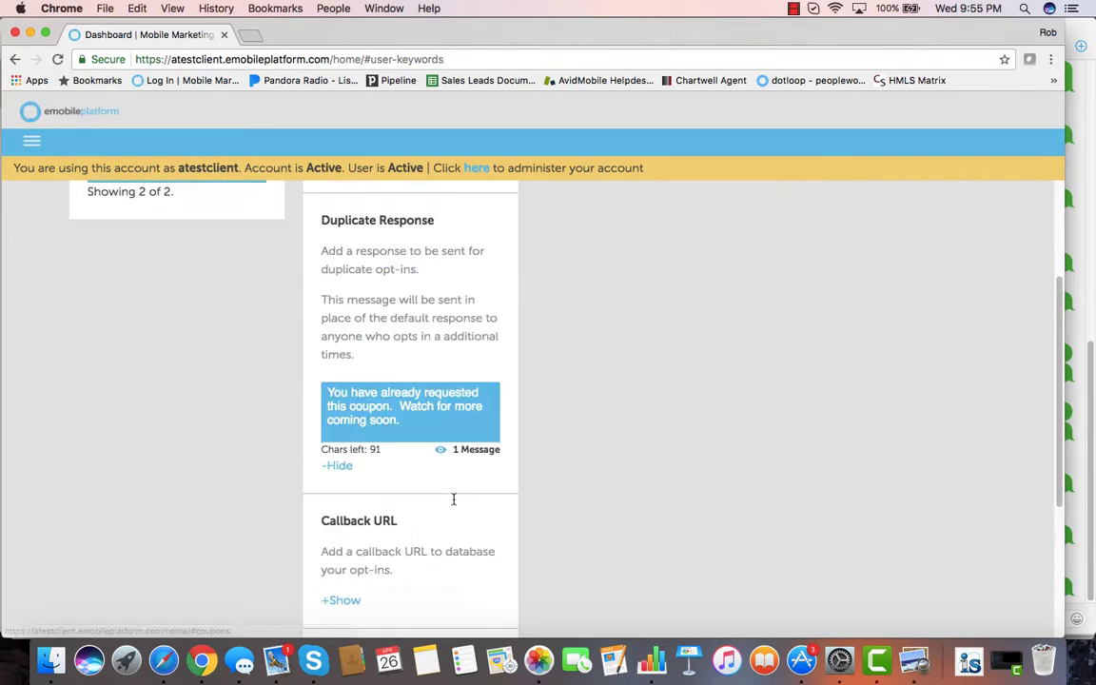
pyautogui.click(397, 293)
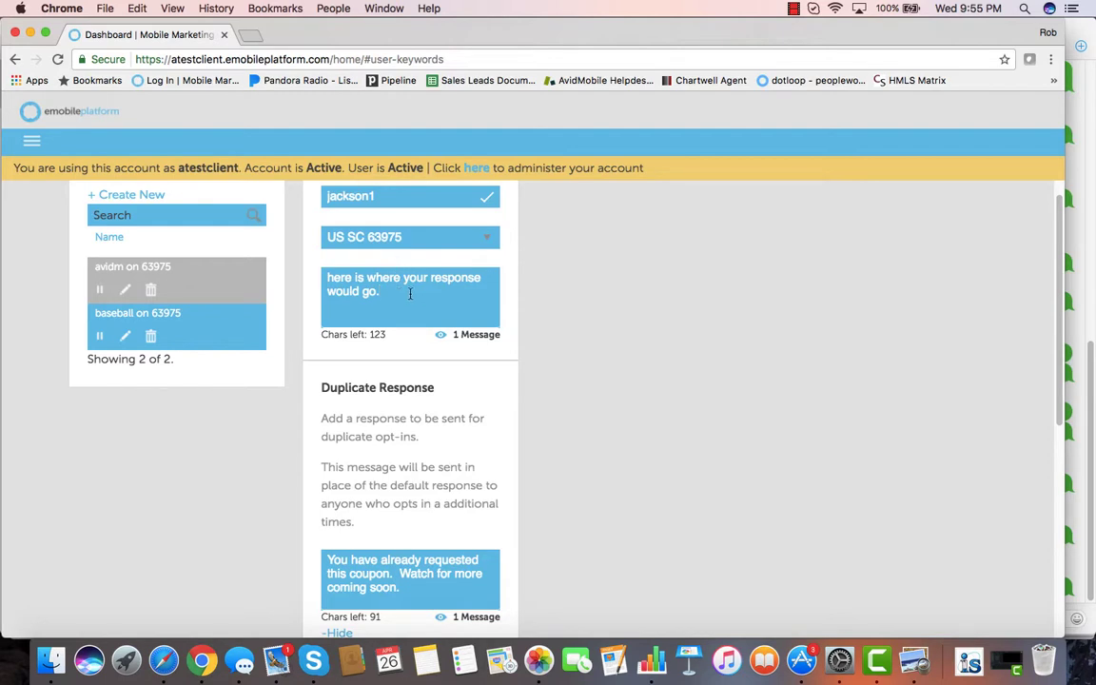
pyautogui.scroll(-5, 471, 355)
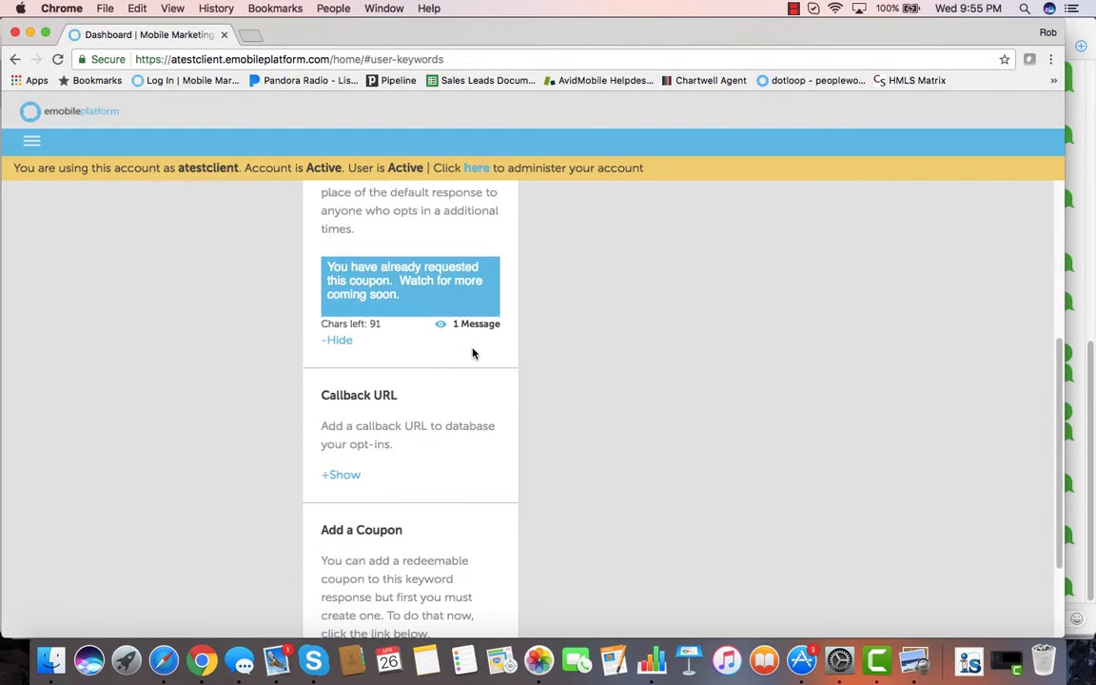
pyautogui.click(421, 585)
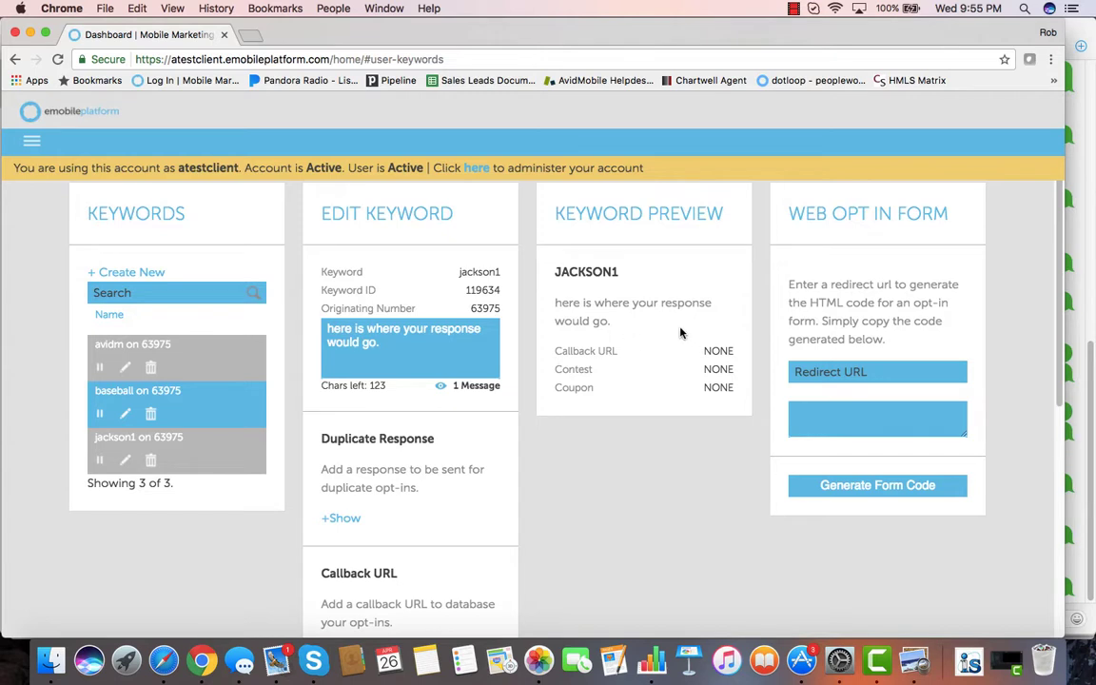
pyautogui.click(817, 371)
pyautogui.click(827, 372)
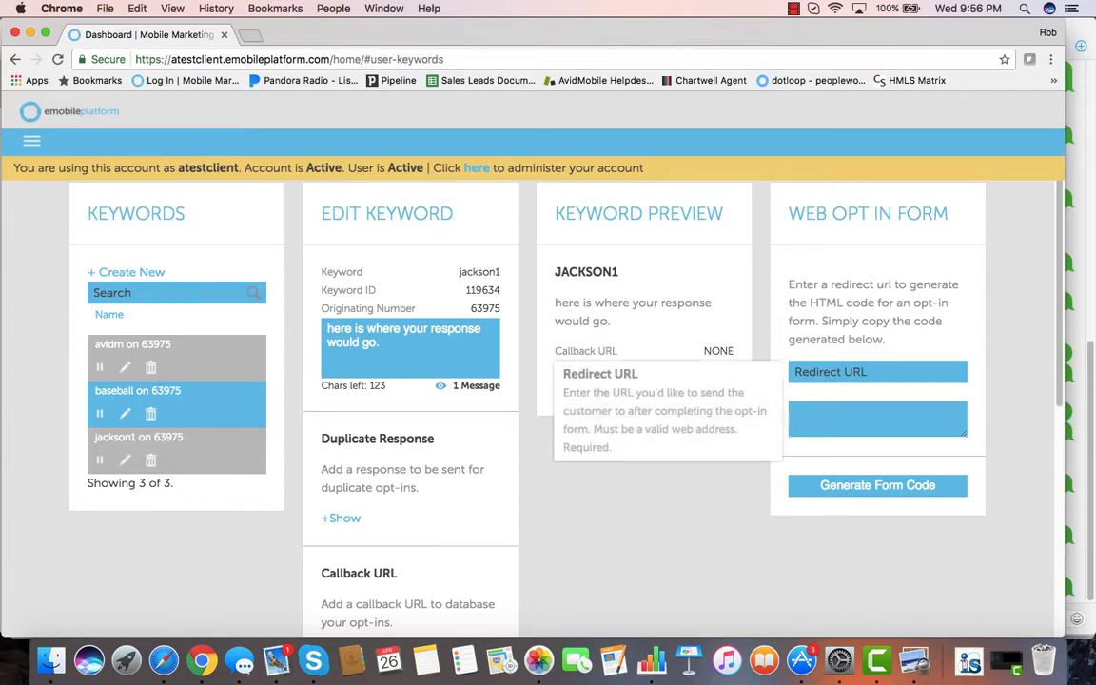
pyautogui.write('www.google.com')
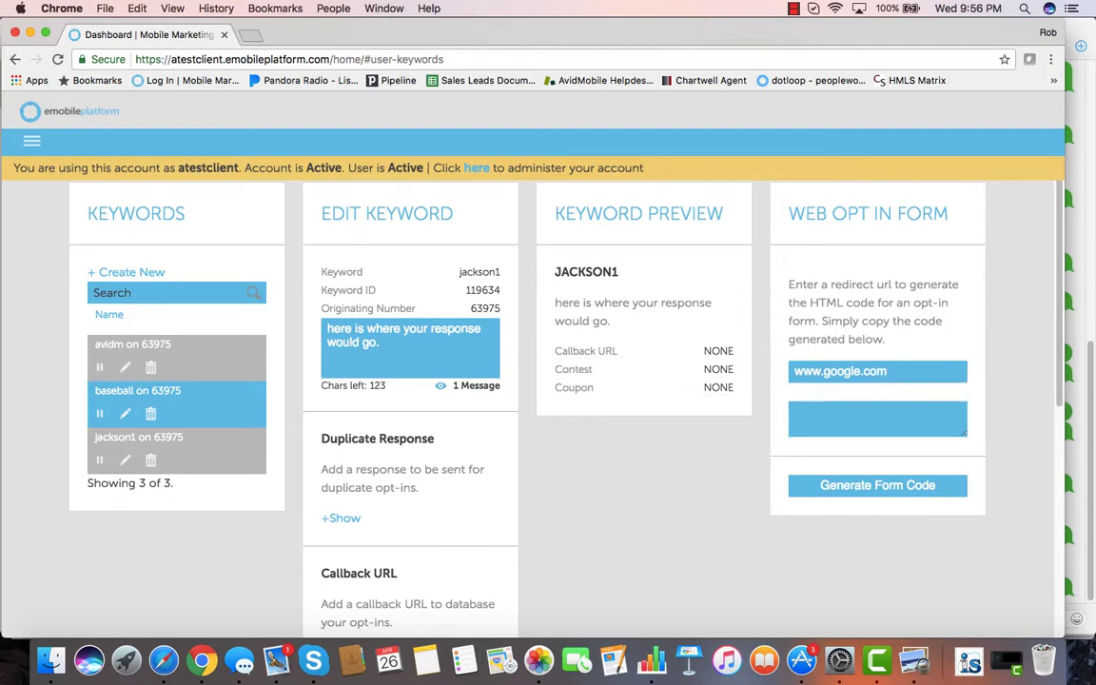
pyautogui.press('Tab')
pyautogui.click(856, 486)
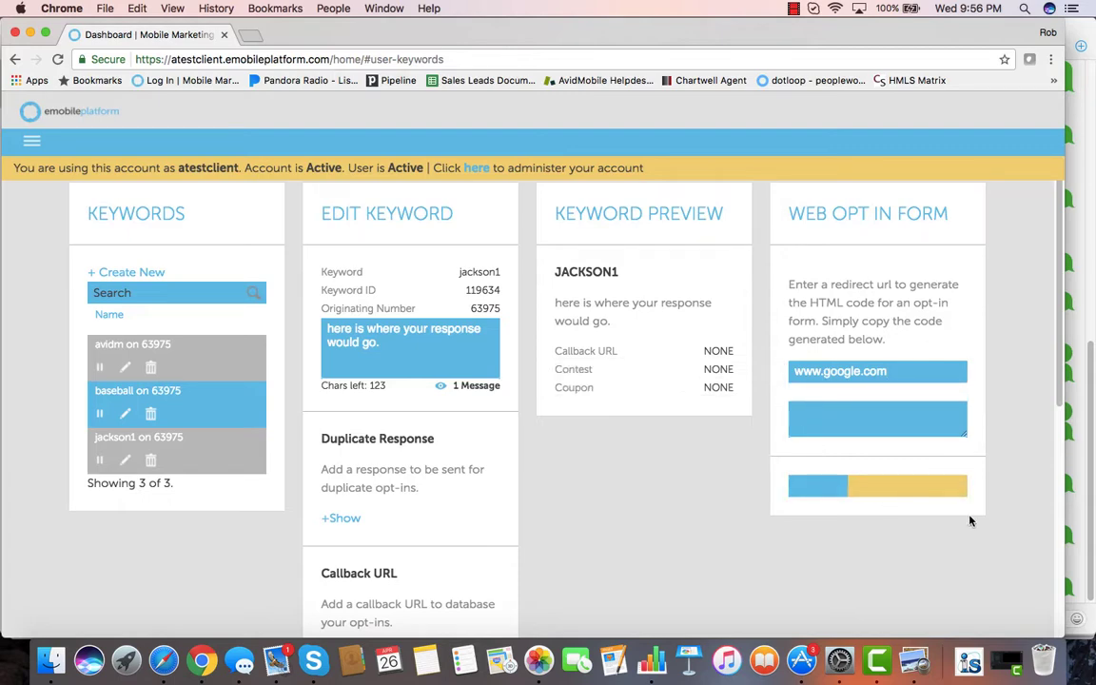
pyautogui.scroll(-3, 871, 538)
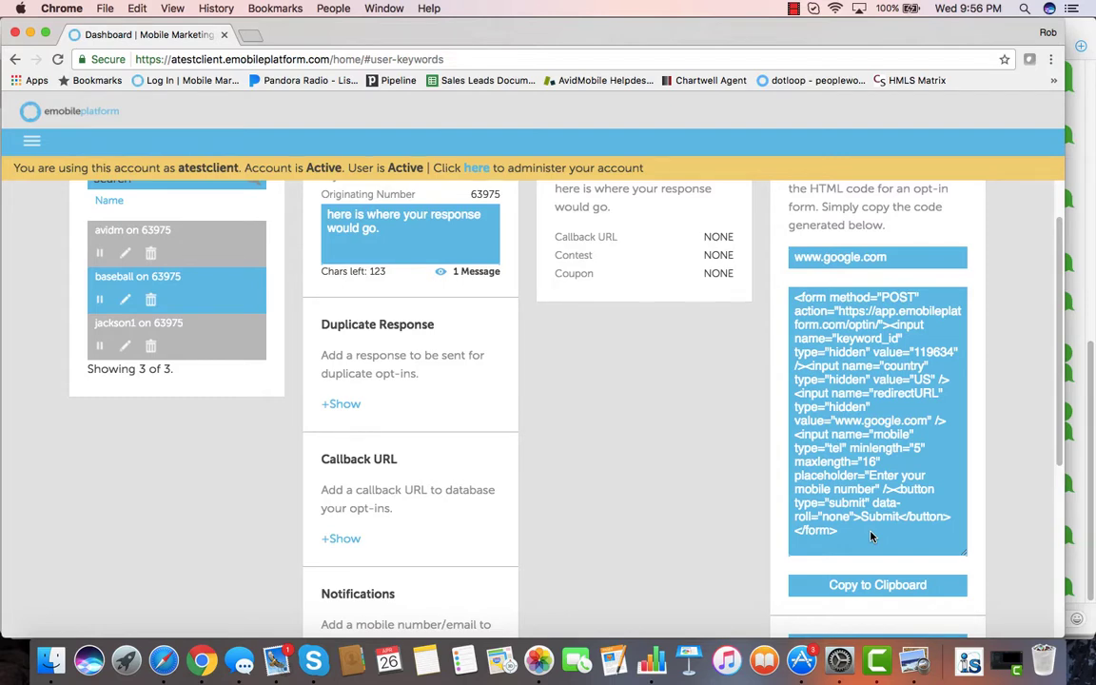
# - Create a new coupon titled Pizza Hut in the Coupons section
pyautogui.scroll(3, 744, 398)
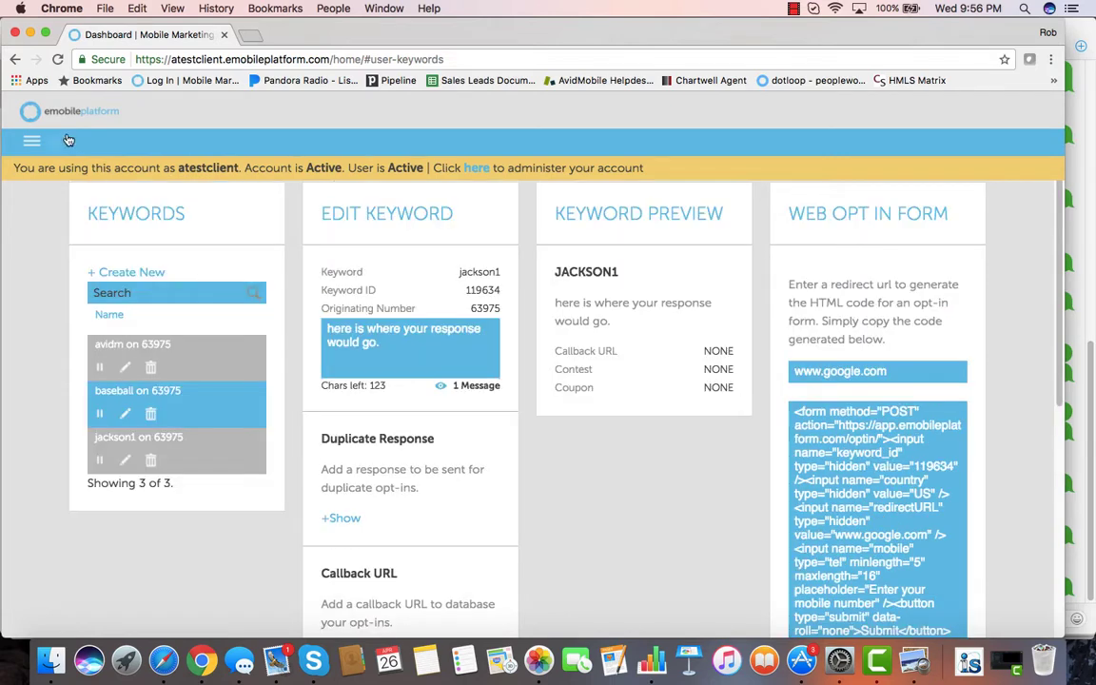
pyautogui.click(30, 142)
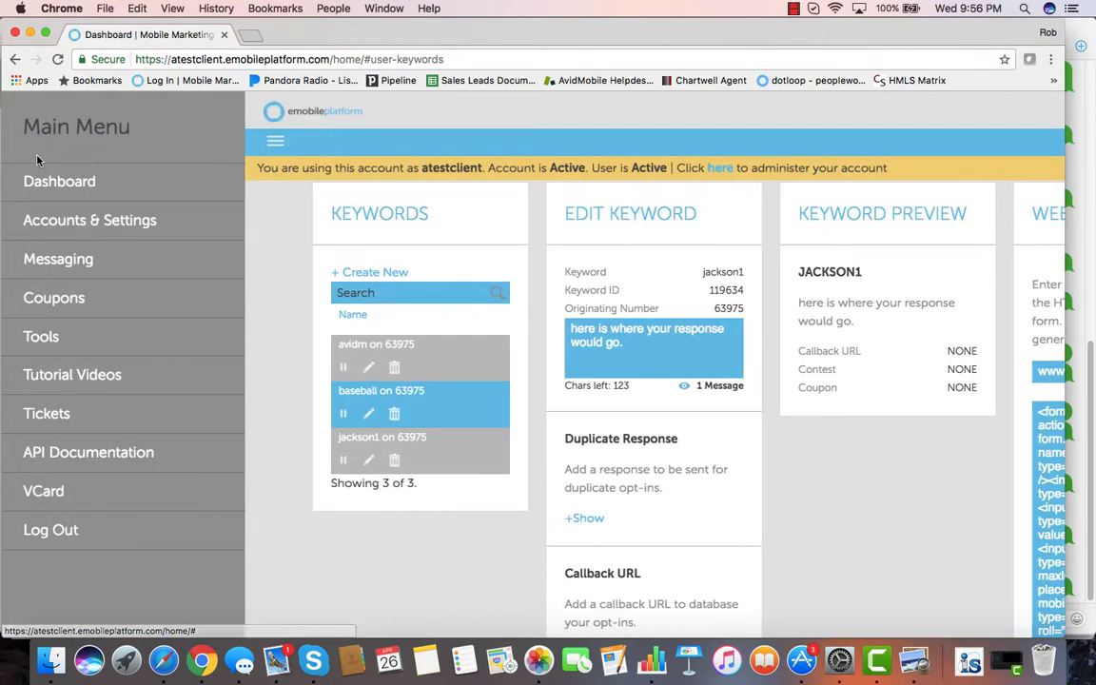
pyautogui.click(48, 305)
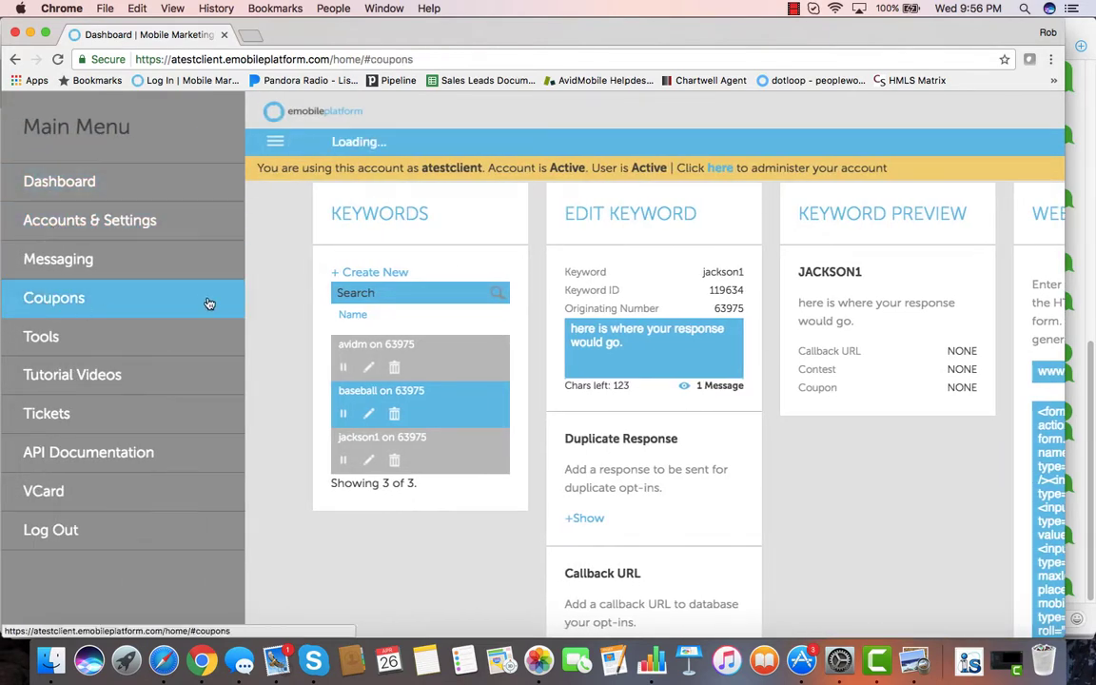
pyautogui.write('Pizza Hut')
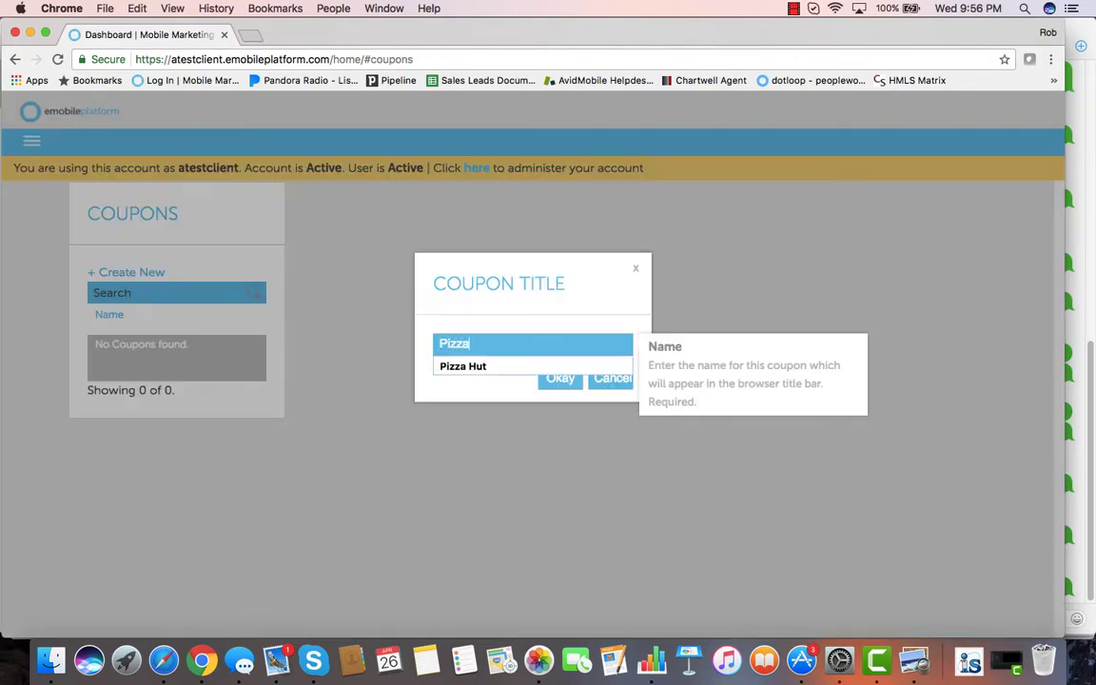
pyautogui.press('Return')
# - Upload the Pizza Hut image as the coupon's favicon and logo, and scale the logo to 50%
pyautogui.click(385, 376)
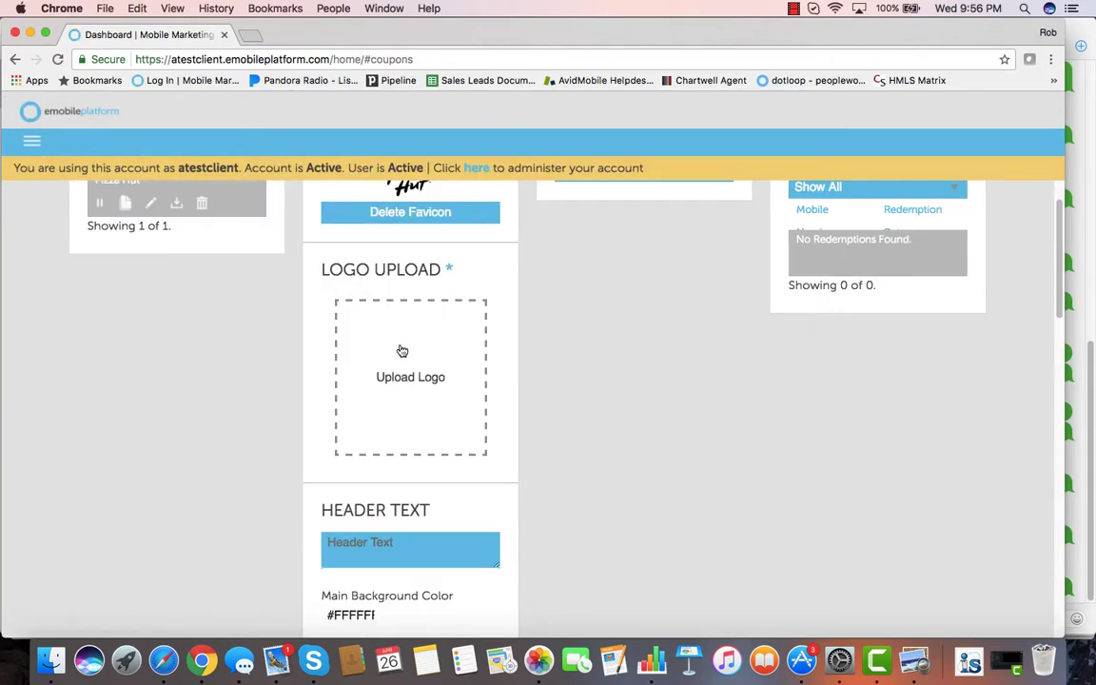
pyautogui.click(410, 391)
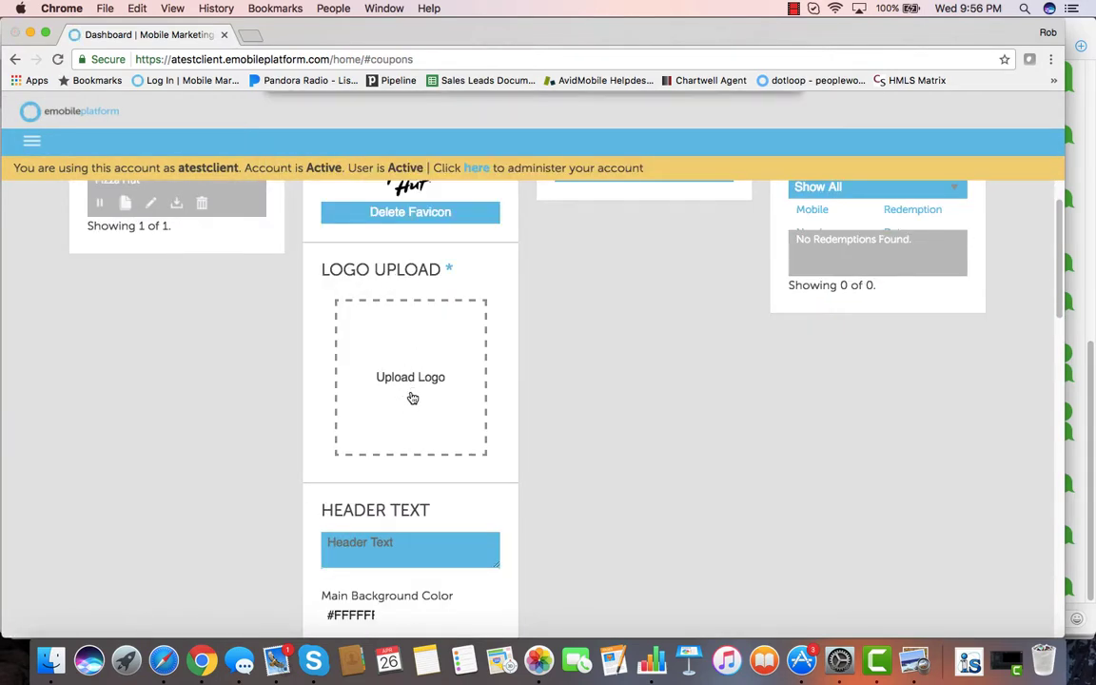
pyautogui.press('Return')
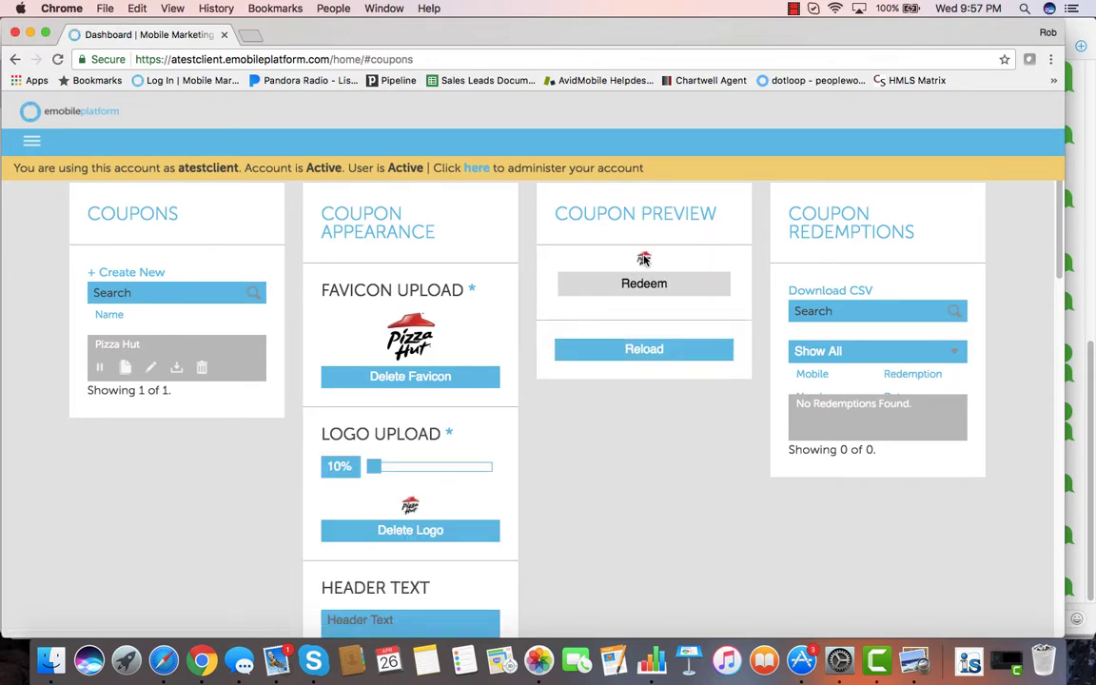
pyautogui.moveTo(372, 464); pyautogui.dragTo(425, 467)
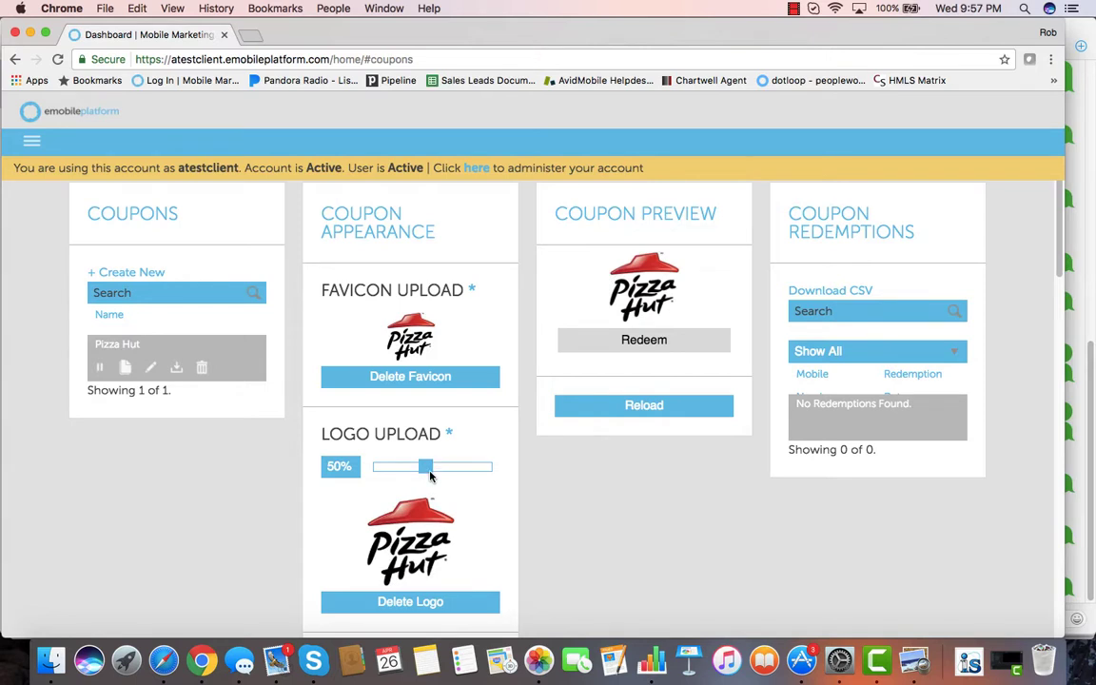
# - Enter the coupon header text "Free Wings next visit with the purchase of any Pizza at Regular price." and check the preview
pyautogui.scroll(-5, 522, 549)
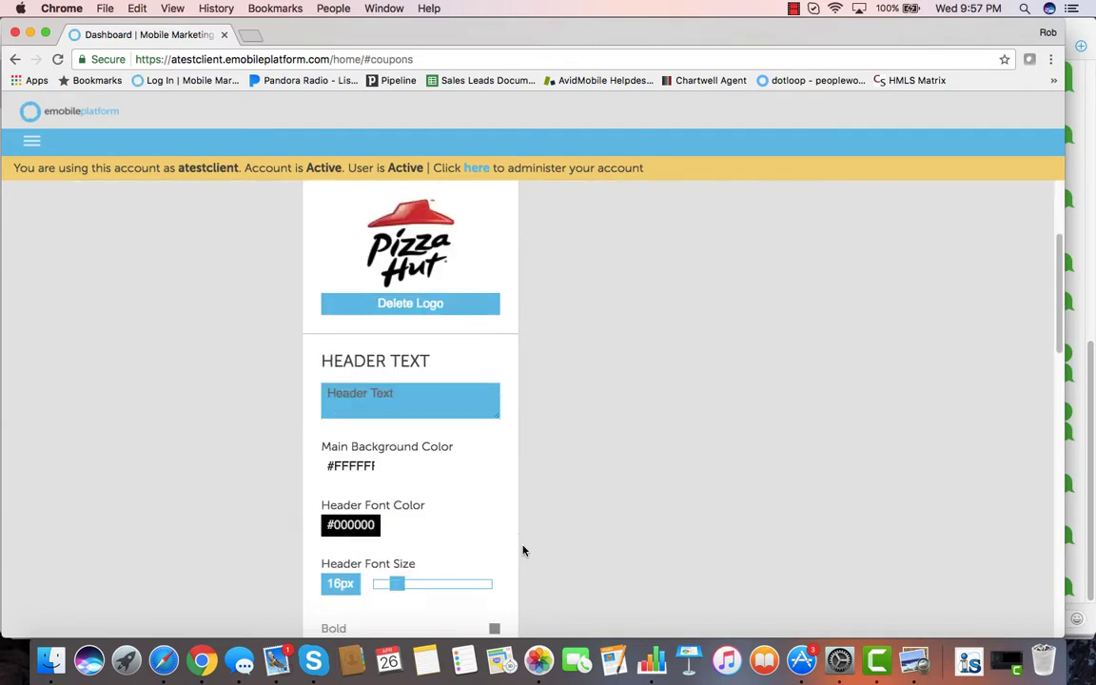
pyautogui.click(395, 393)
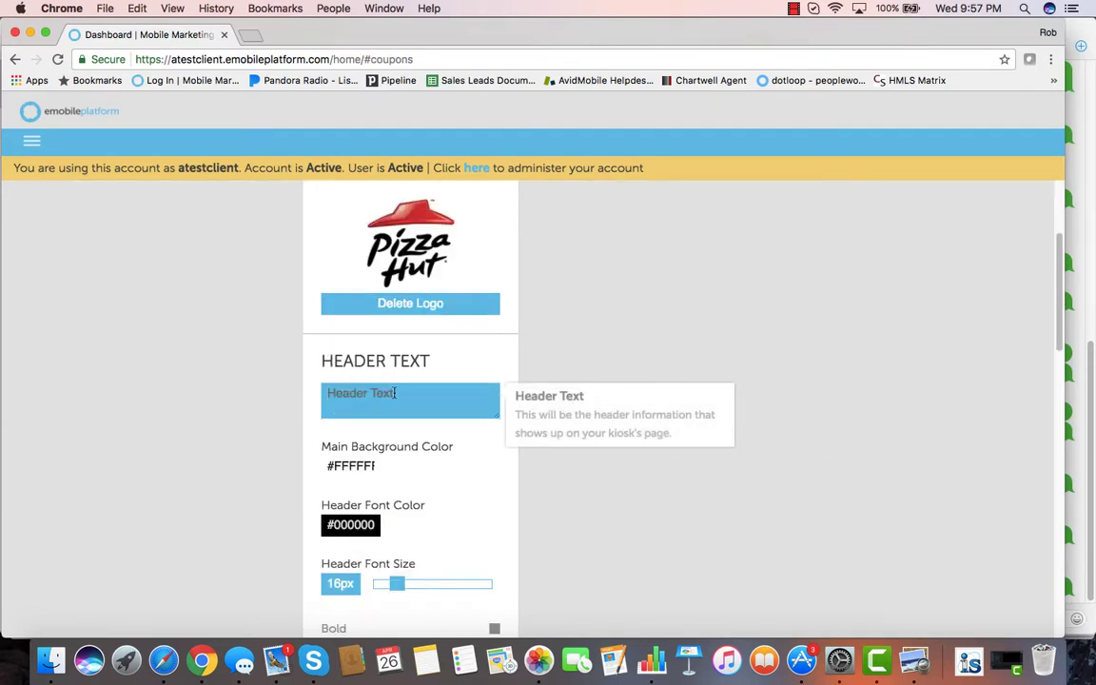
pyautogui.write('Free Wings next visit with the purchase of any Pizza at Regular price.')
pyautogui.scroll(5, 585, 362)
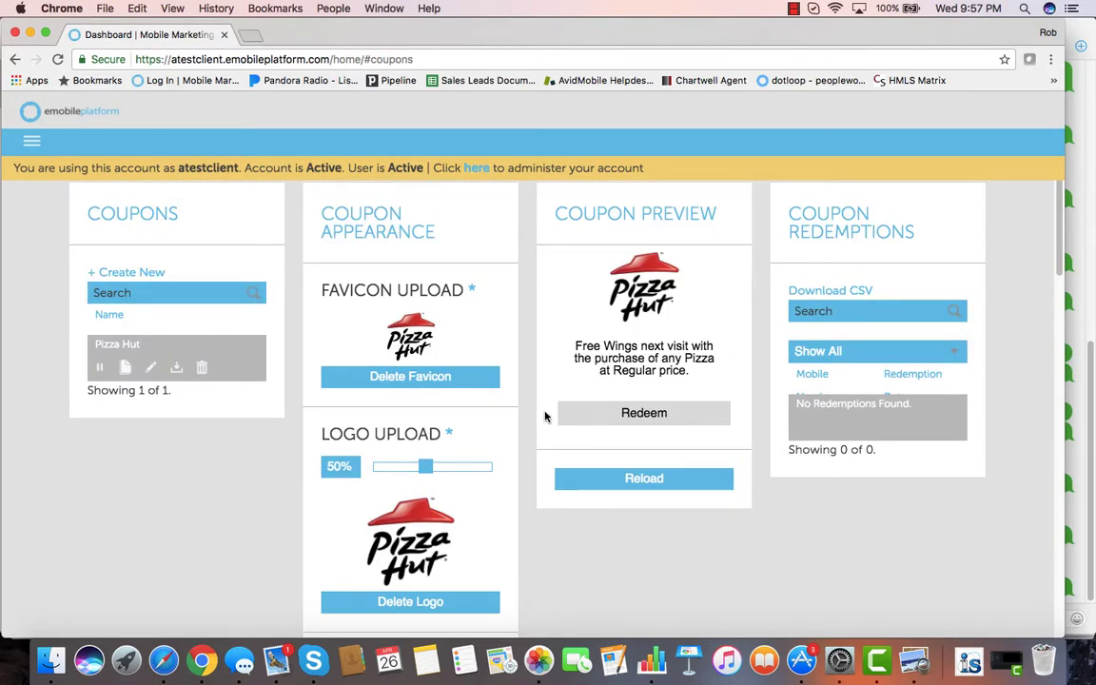
pyautogui.scroll(-5, 545, 416)
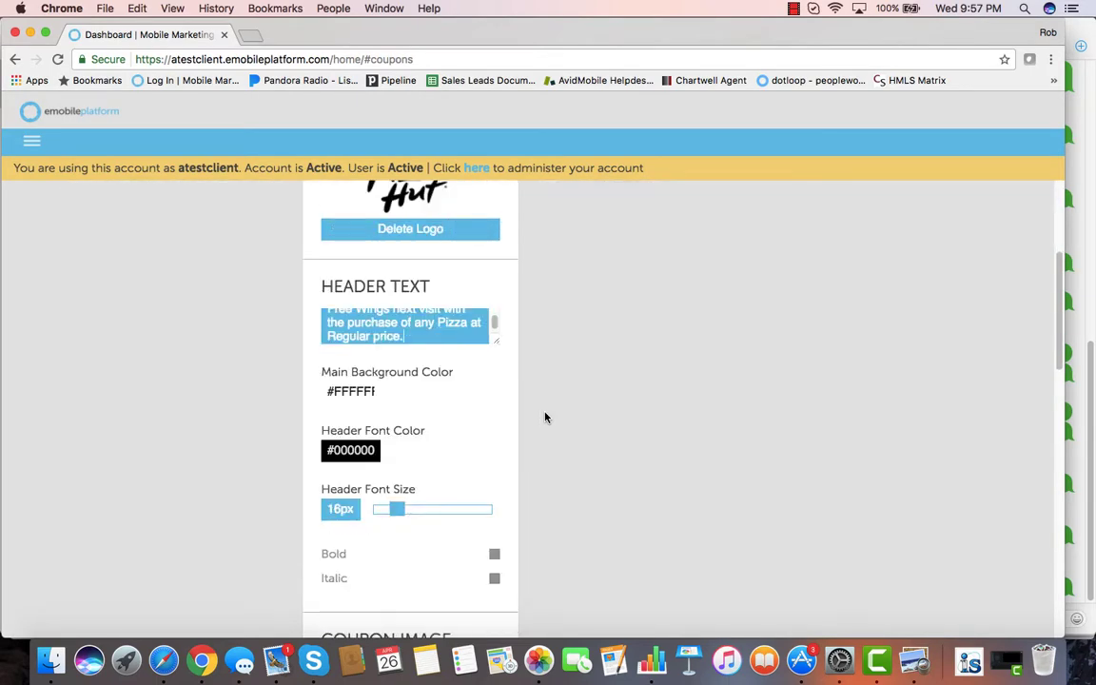
# - Look at the main background color choices, set the header font size to 28px, and check the coupon preview
pyautogui.click(360, 392)
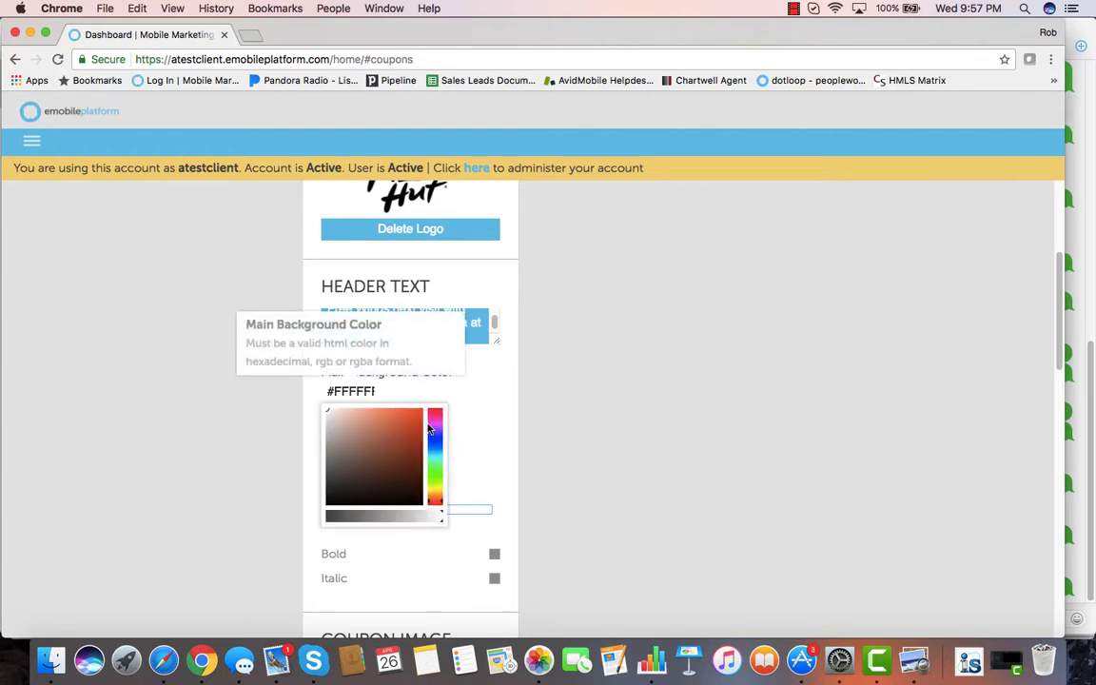
pyautogui.click(498, 451)
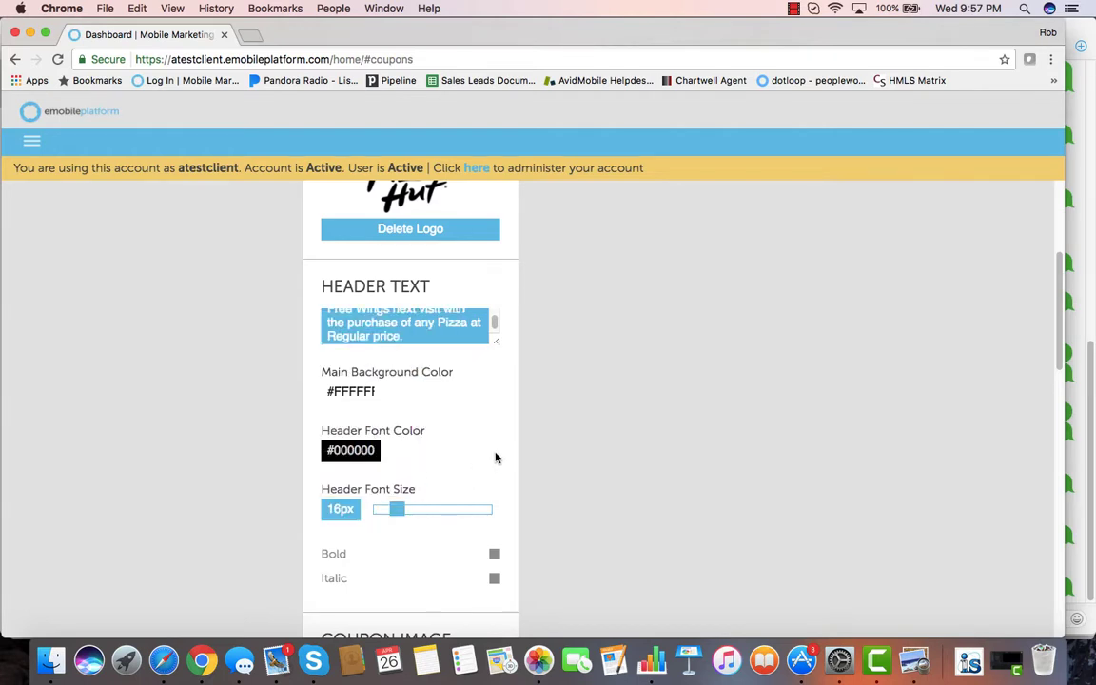
pyautogui.moveTo(400, 513); pyautogui.dragTo(435, 511)
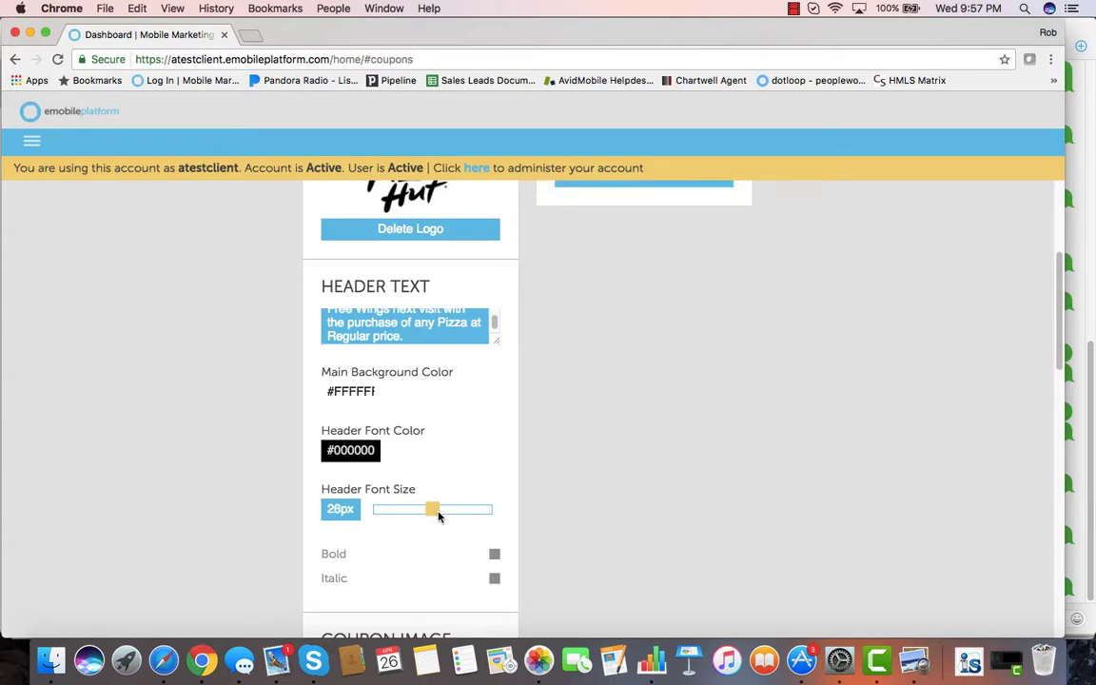
pyautogui.scroll(-5, 568, 445)
pyautogui.scroll(5, 568, 446)
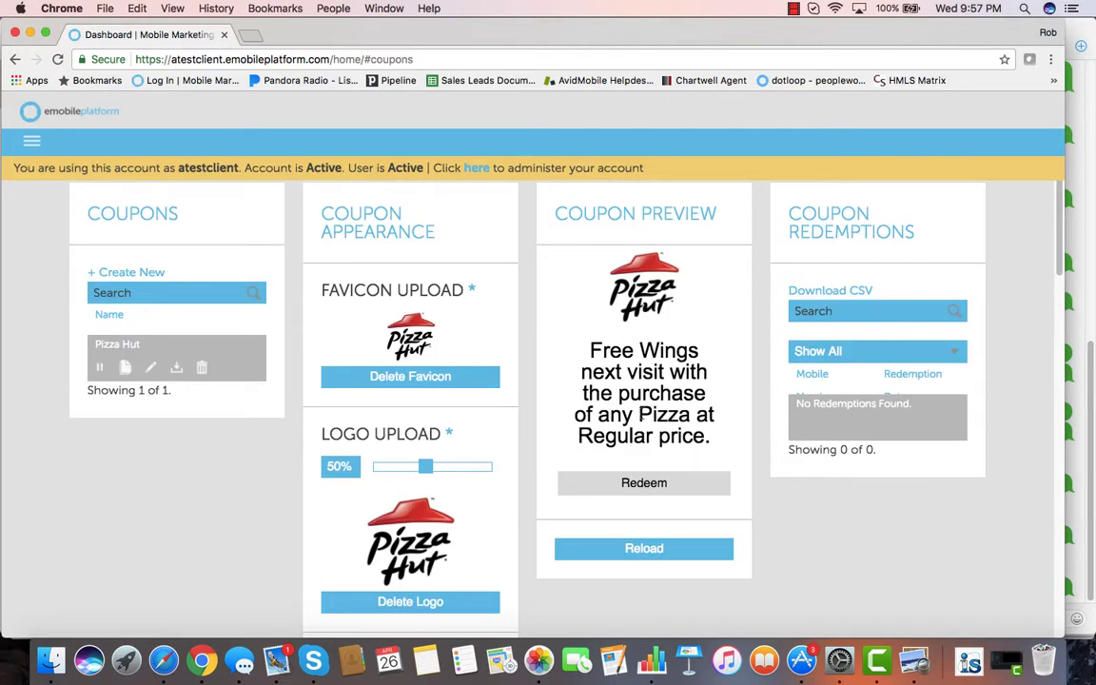
# - Upload pizza-hut2.jpg from Downloads as the coupon image and check it in the coupon preview
pyautogui.scroll(-15, 531, 472)
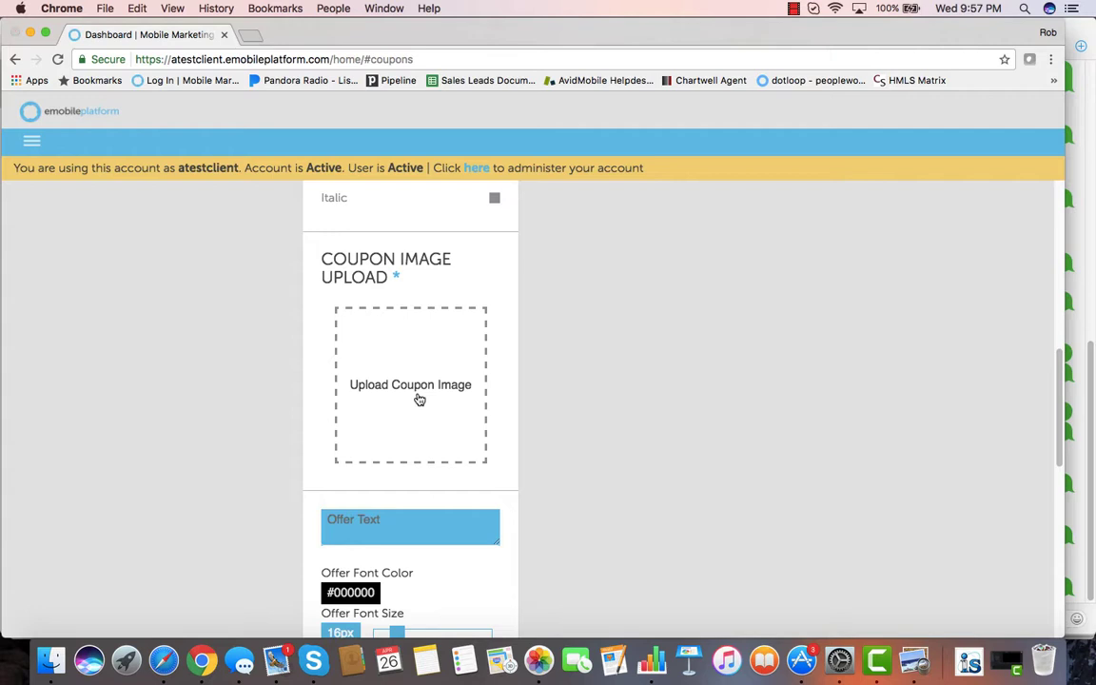
pyautogui.click(419, 397)
pyautogui.click(684, 169)
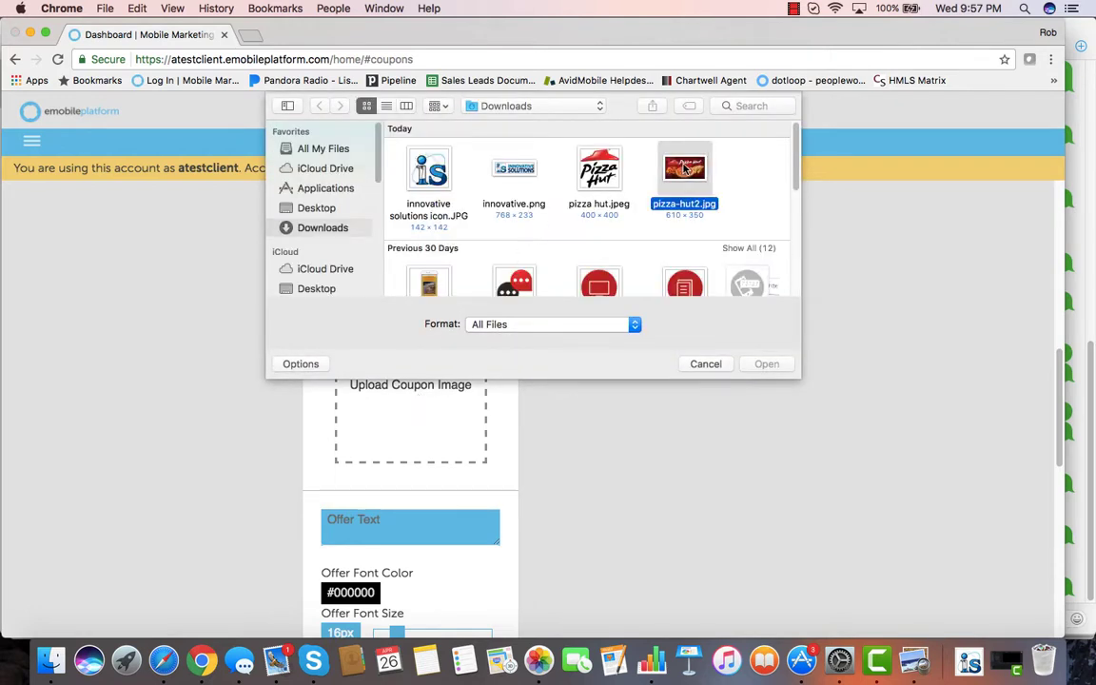
pyautogui.click(766, 369)
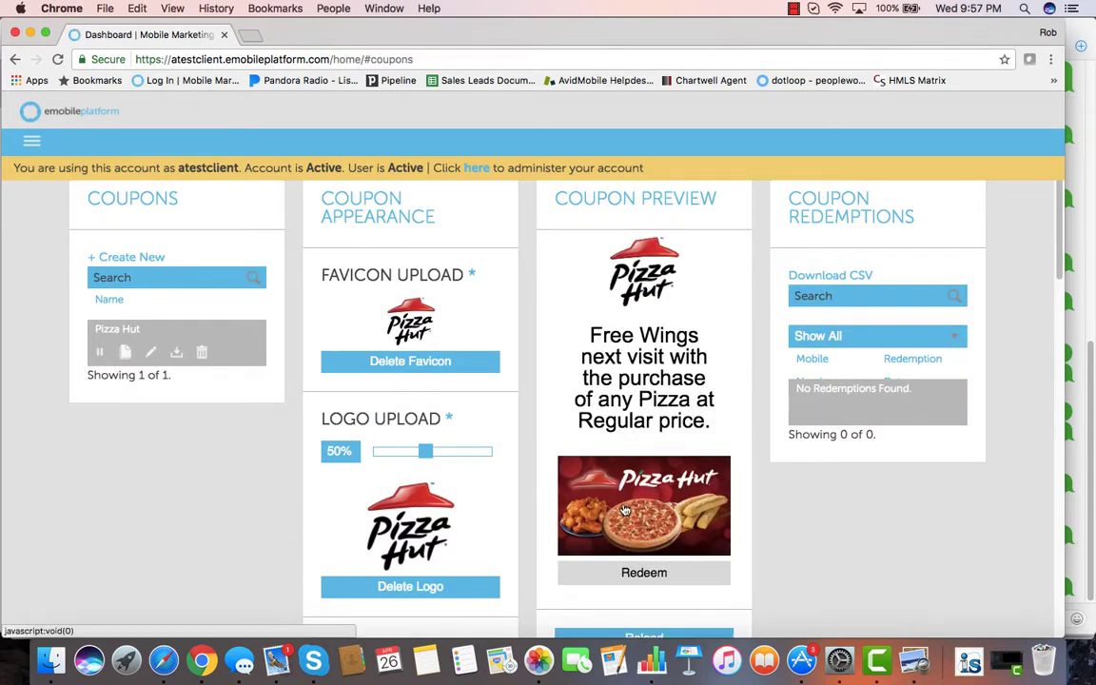
pyautogui.scroll(-1, 627, 506)
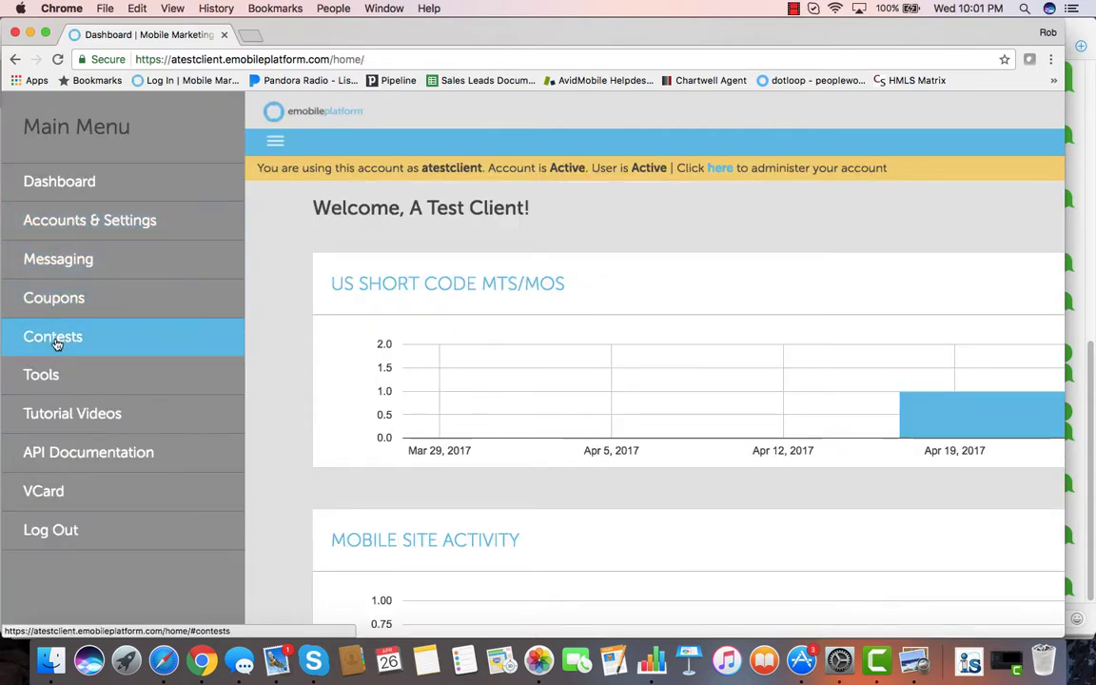
# - Create a contest named text2win of type Every Nth Entry and review its winner interval and response fields
pyautogui.click(56, 344)
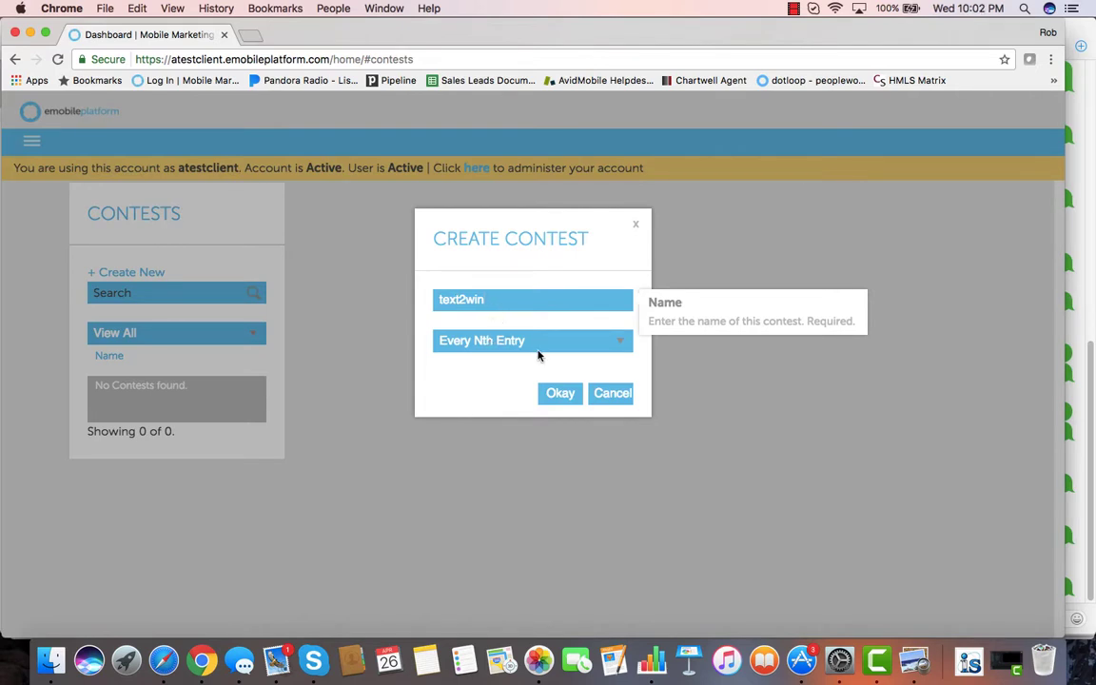
pyautogui.click(563, 394)
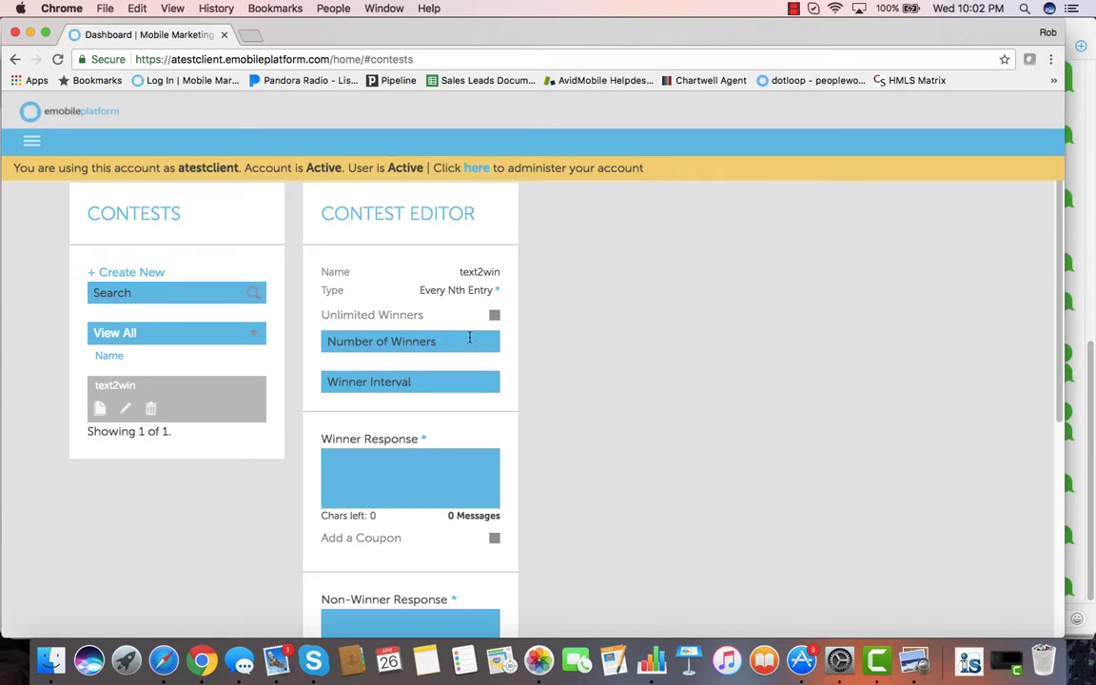
pyautogui.click(446, 384)
pyautogui.scroll(-1, 446, 384)
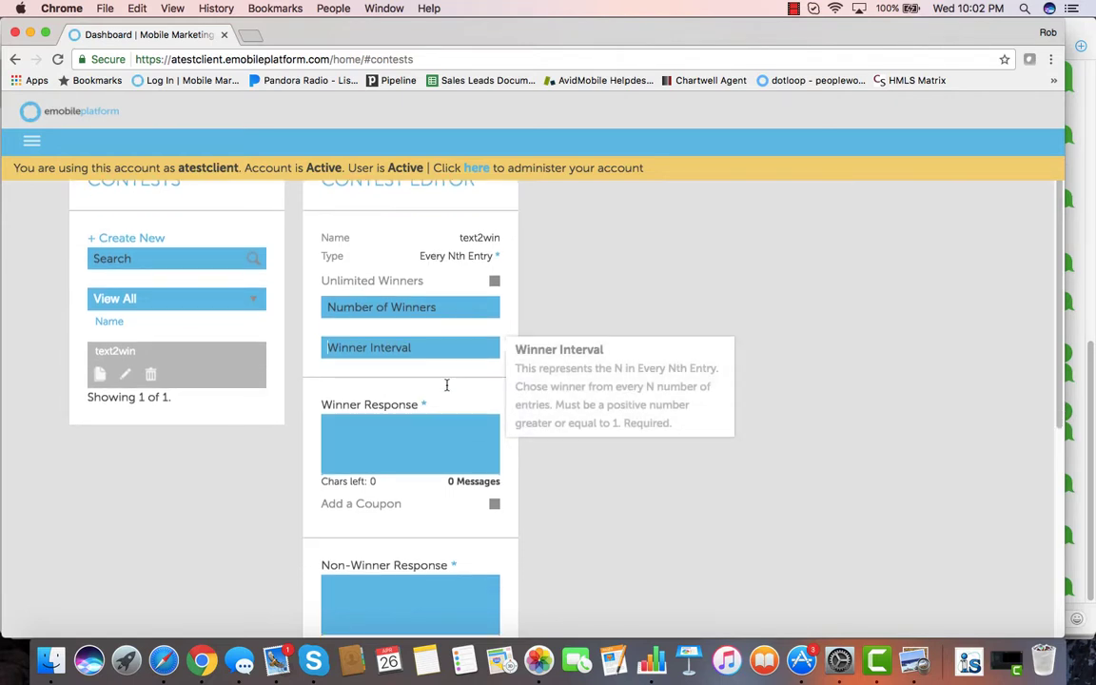
pyautogui.scroll(-3, 446, 384)
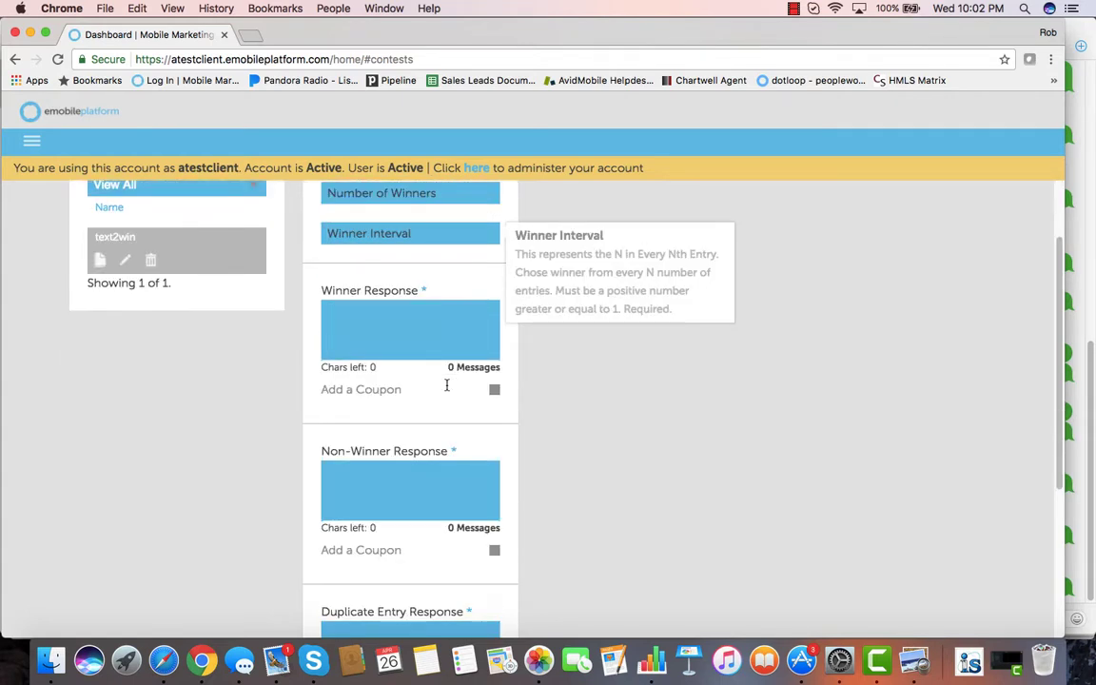
# - Set the winner response to "You won, here is your coupon." and attach the Pizza Hut coupon to it
pyautogui.click(433, 333)
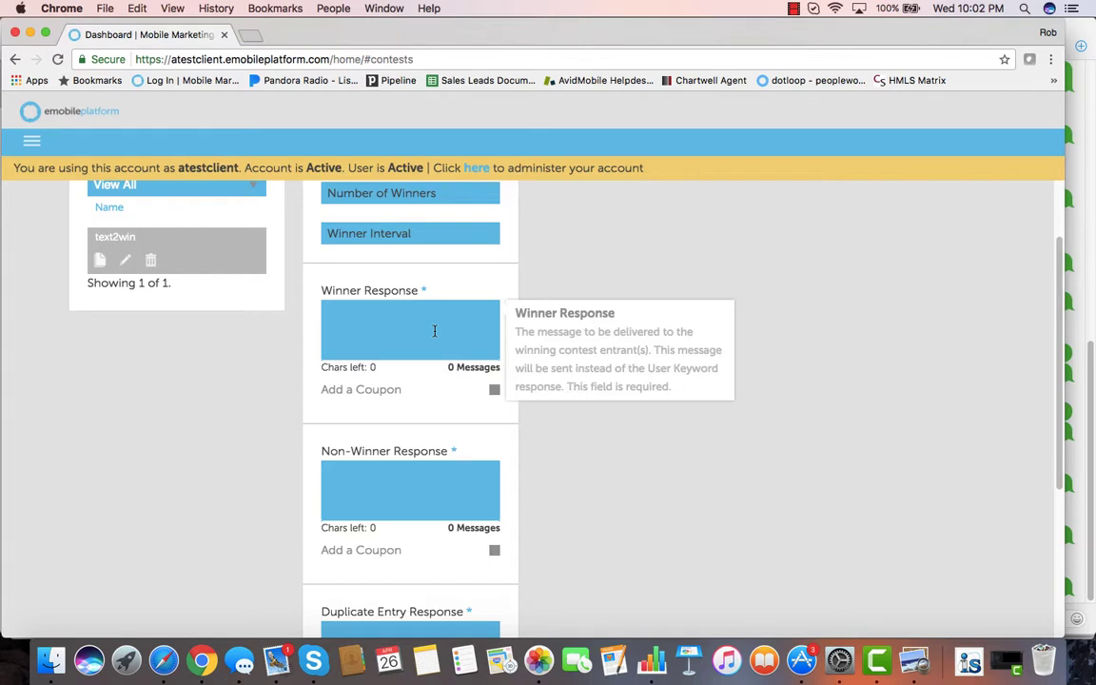
pyautogui.write('You won, here is your coupon.')
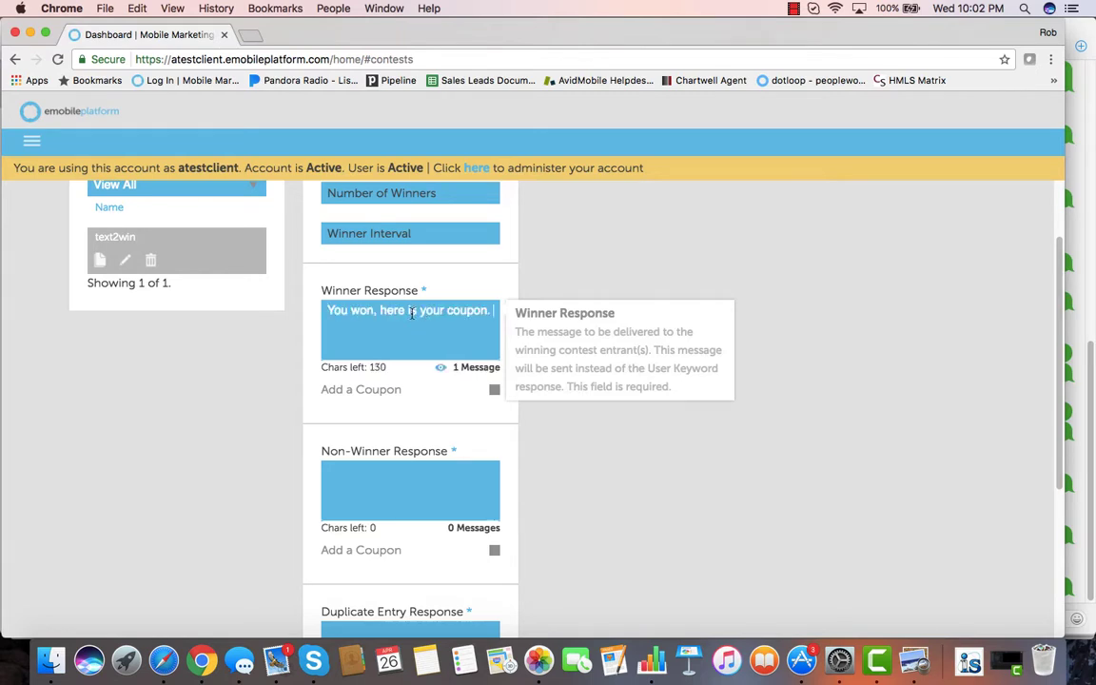
pyautogui.click(494, 389)
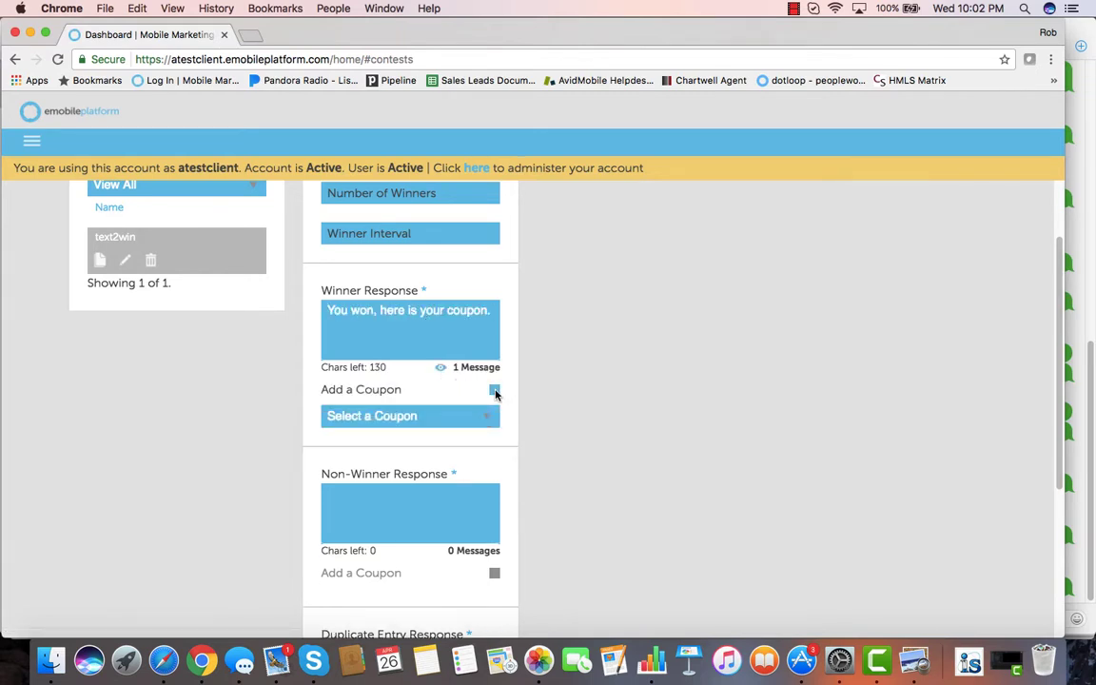
pyautogui.click(476, 416)
pyautogui.click(393, 468)
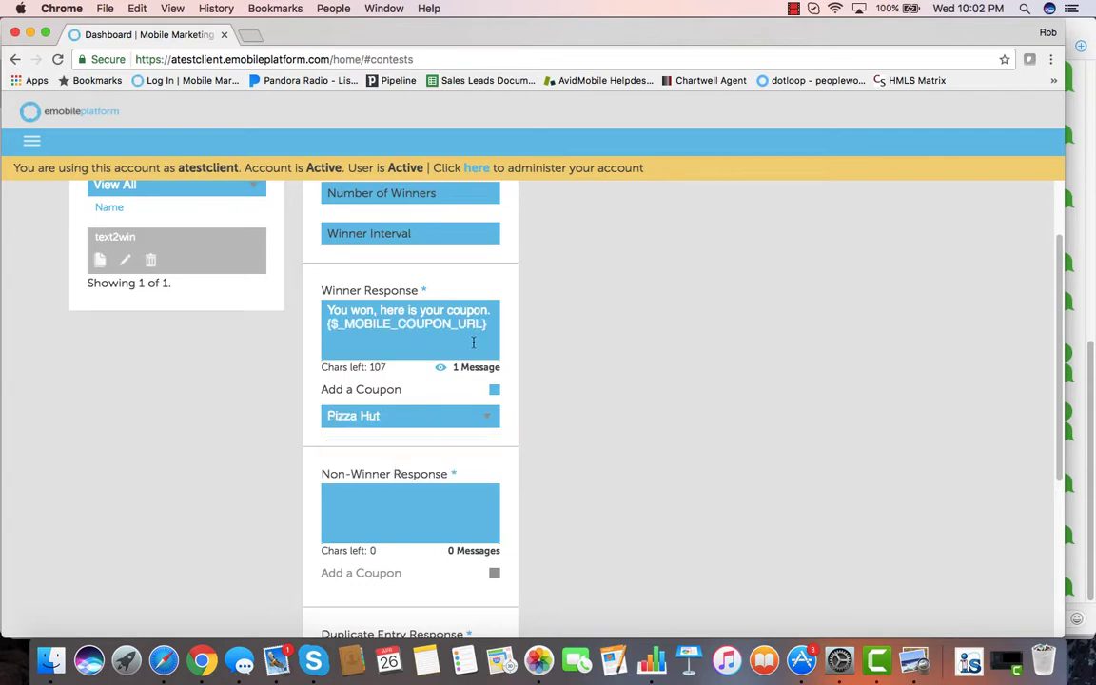
# - Set the non-winner response to "You didn't win, but you still get a coupon.", review the duplicate entry response, and update the contest
pyautogui.scroll(-2, 523, 390)
pyautogui.write("You didn't win, but you still get a coupon.")
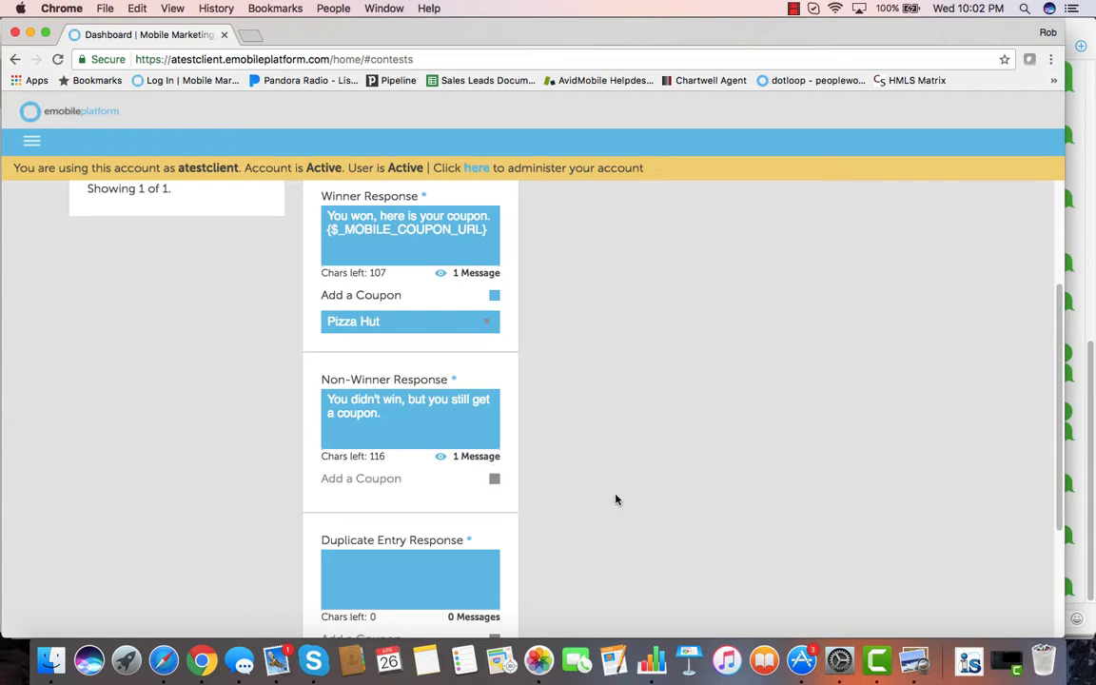
pyautogui.scroll(-3, 613, 499)
pyautogui.scroll(-1, 614, 500)
pyautogui.click(450, 423)
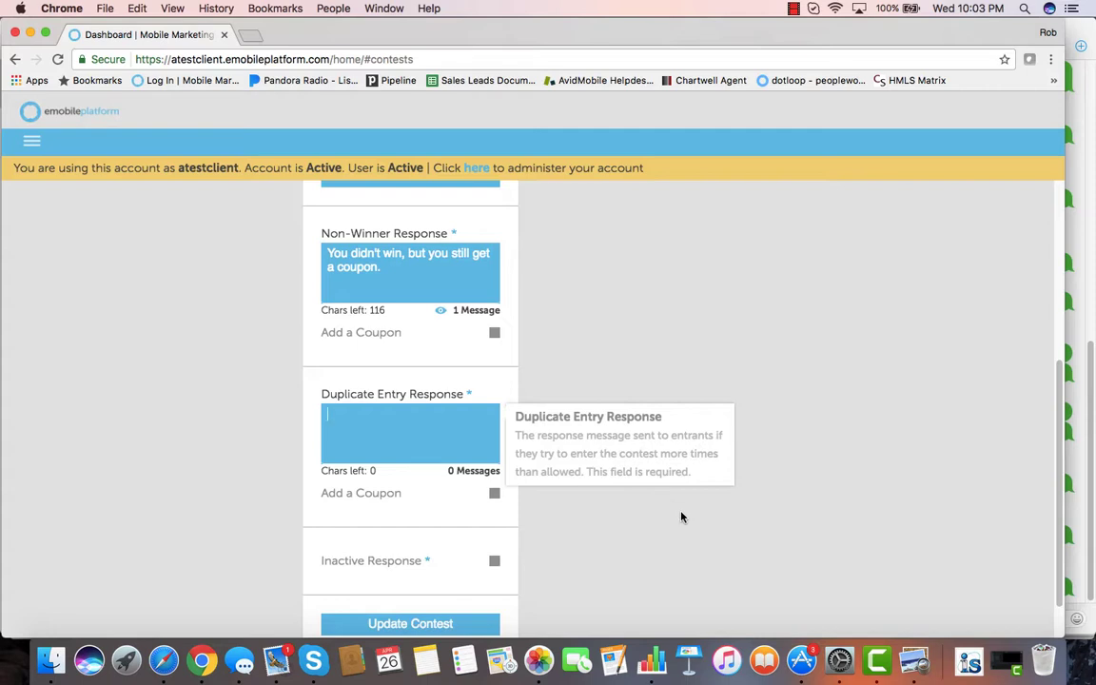
pyautogui.click(411, 624)
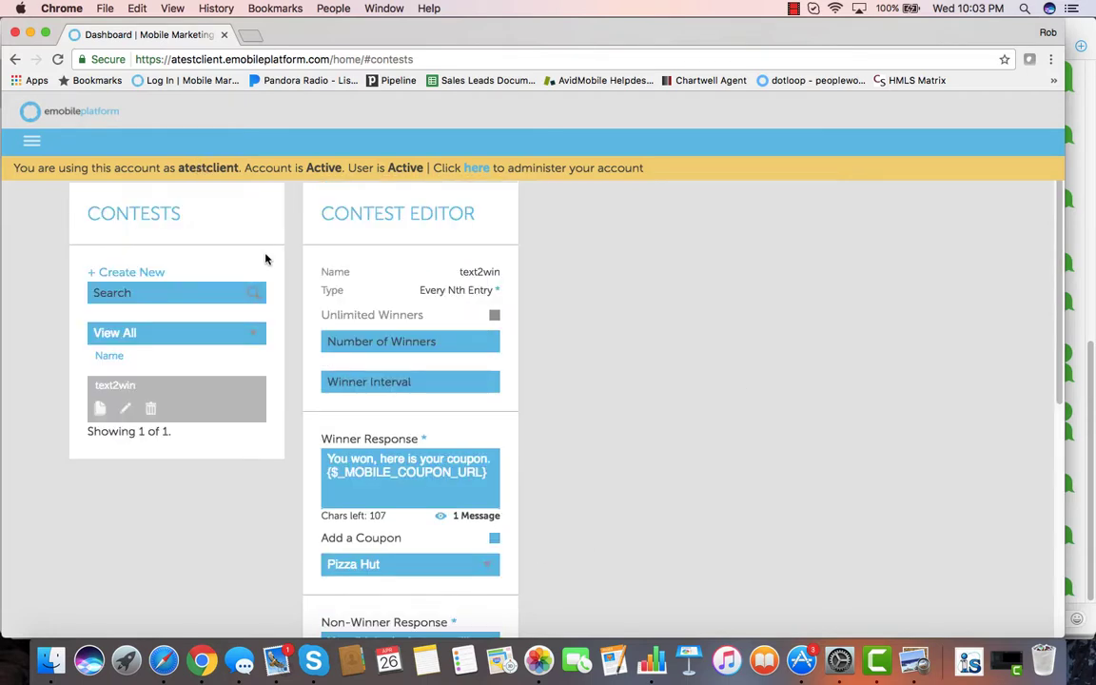
# - Open the Kiosk Creator and start a new kiosk to review its details, appearance, and preview settings
pyautogui.click(35, 148)
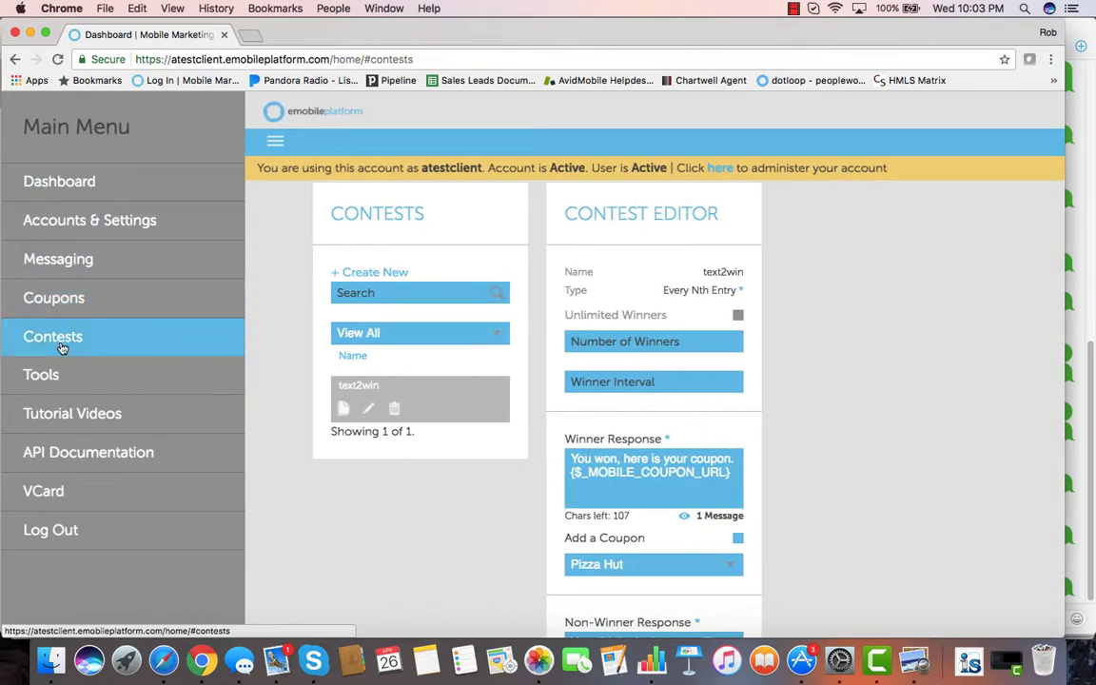
pyautogui.click(75, 390)
pyautogui.click(93, 183)
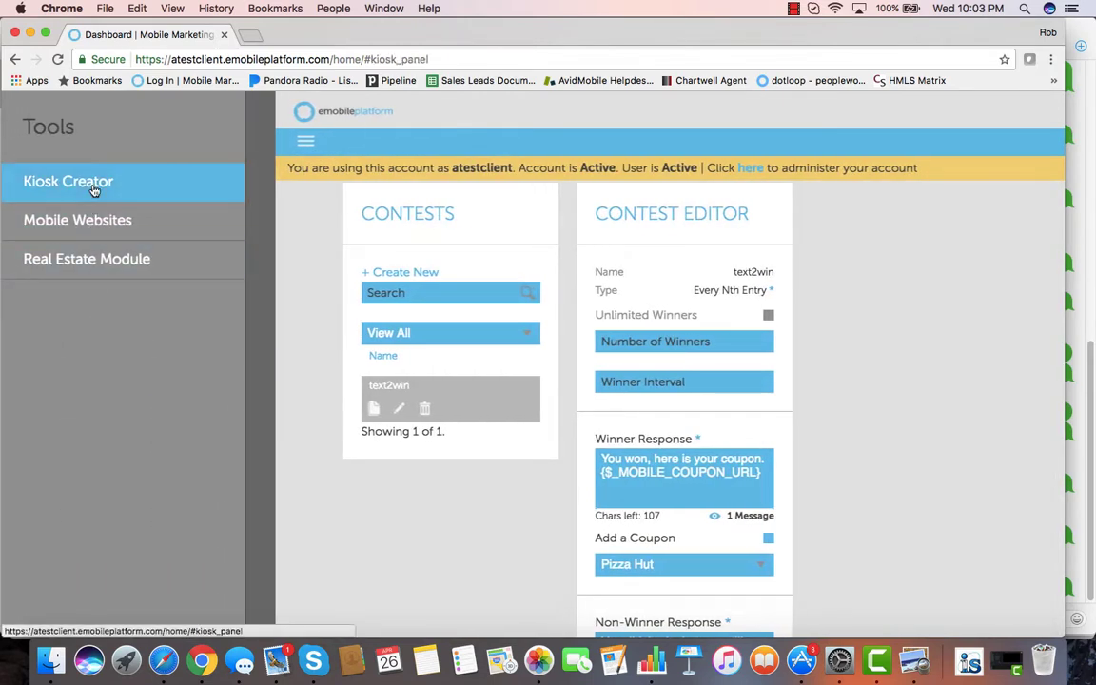
pyautogui.click(133, 273)
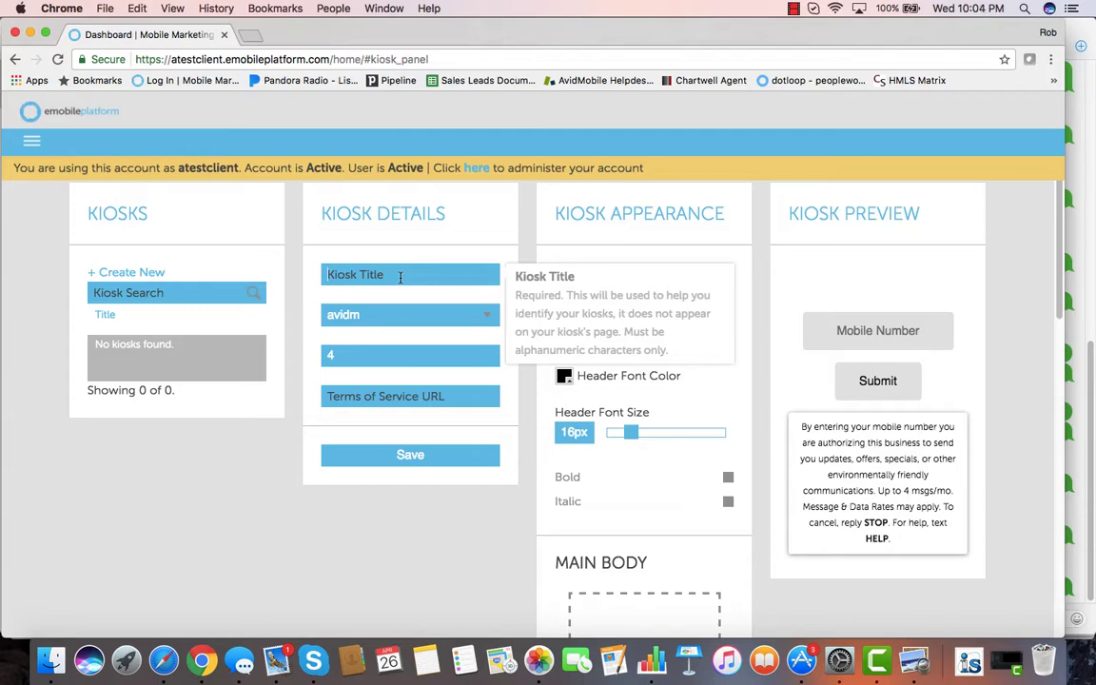
# - Open the Mobile Websites tool and bring up the layout and color settings of the example site
pyautogui.click(31, 140)
pyautogui.click(43, 372)
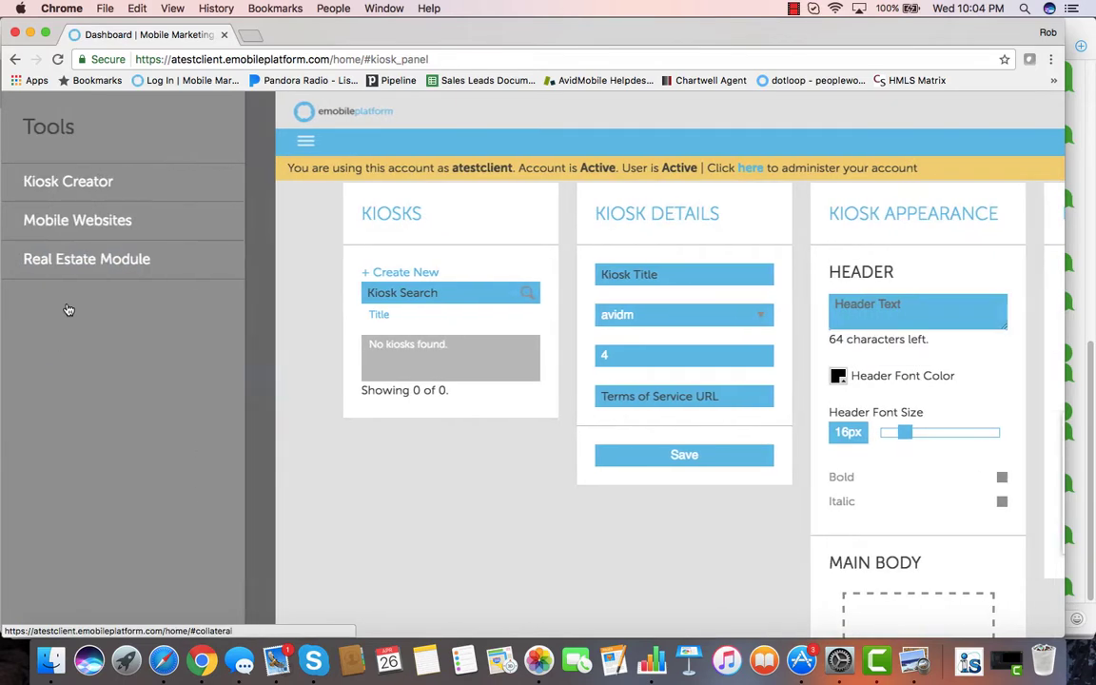
pyautogui.click(78, 228)
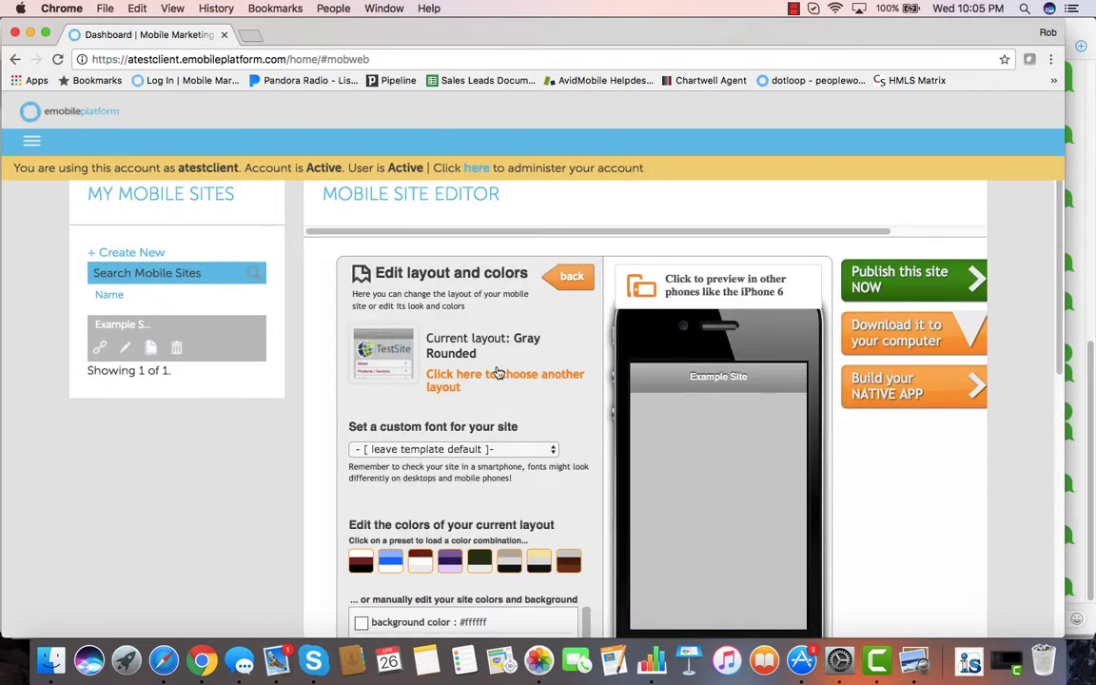
# - Browse the available layout templates and apply the Corporate layout to the example site
pyautogui.click(497, 375)
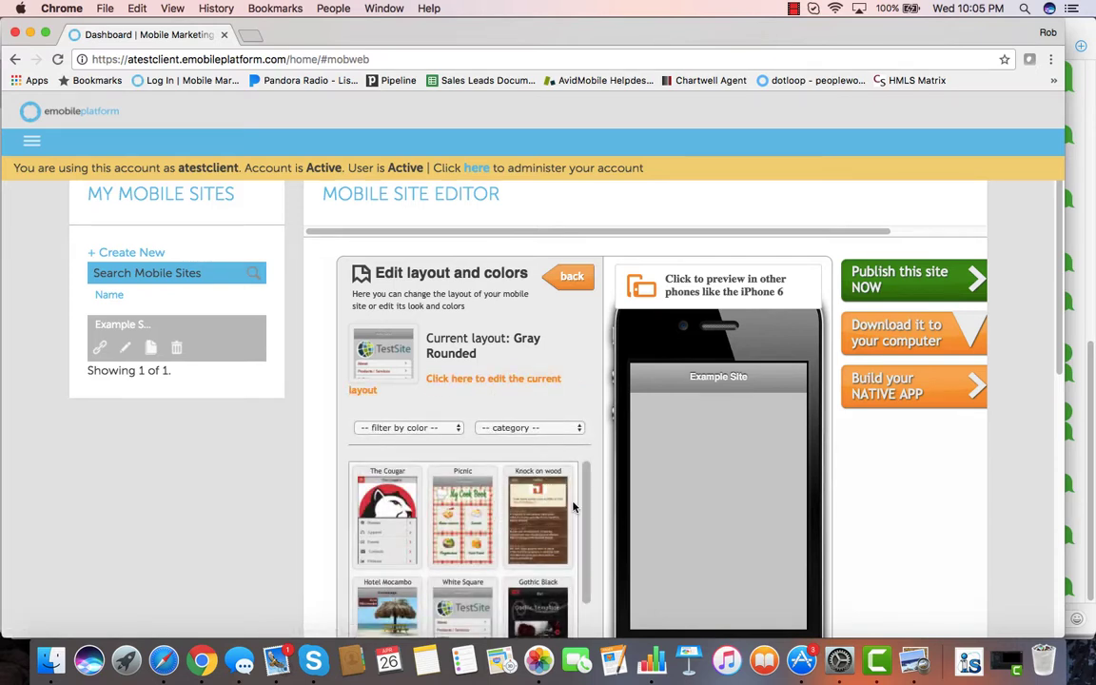
pyautogui.scroll(-3, 582, 495)
pyautogui.scroll(3, 587, 528)
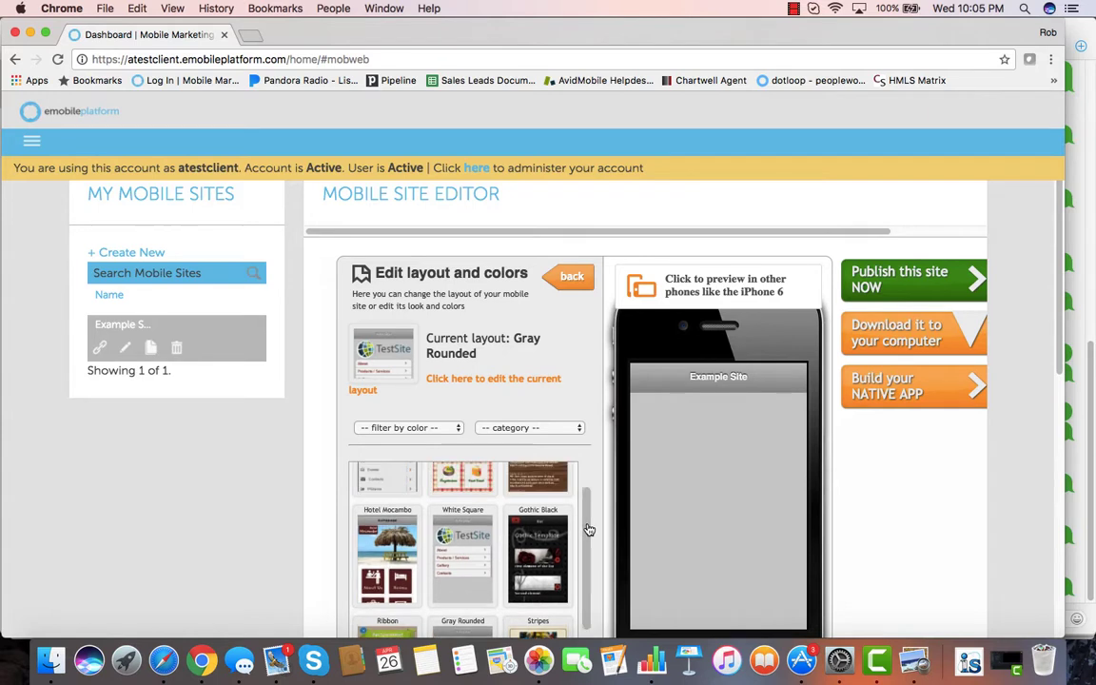
pyautogui.scroll(-5, 594, 545)
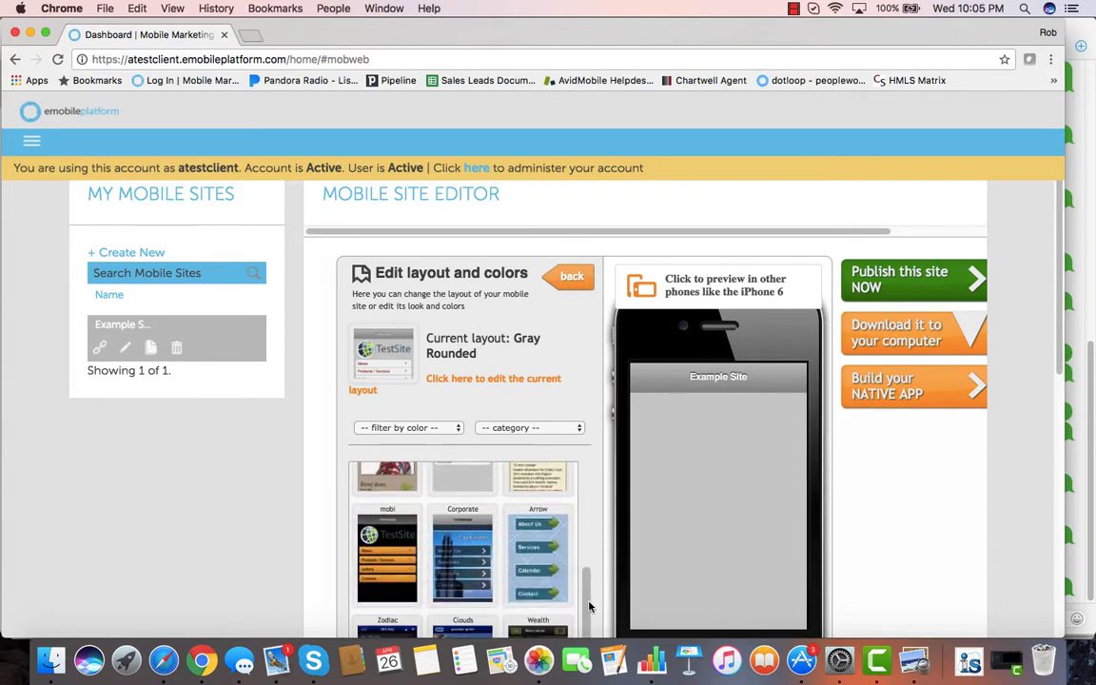
pyautogui.click(385, 502)
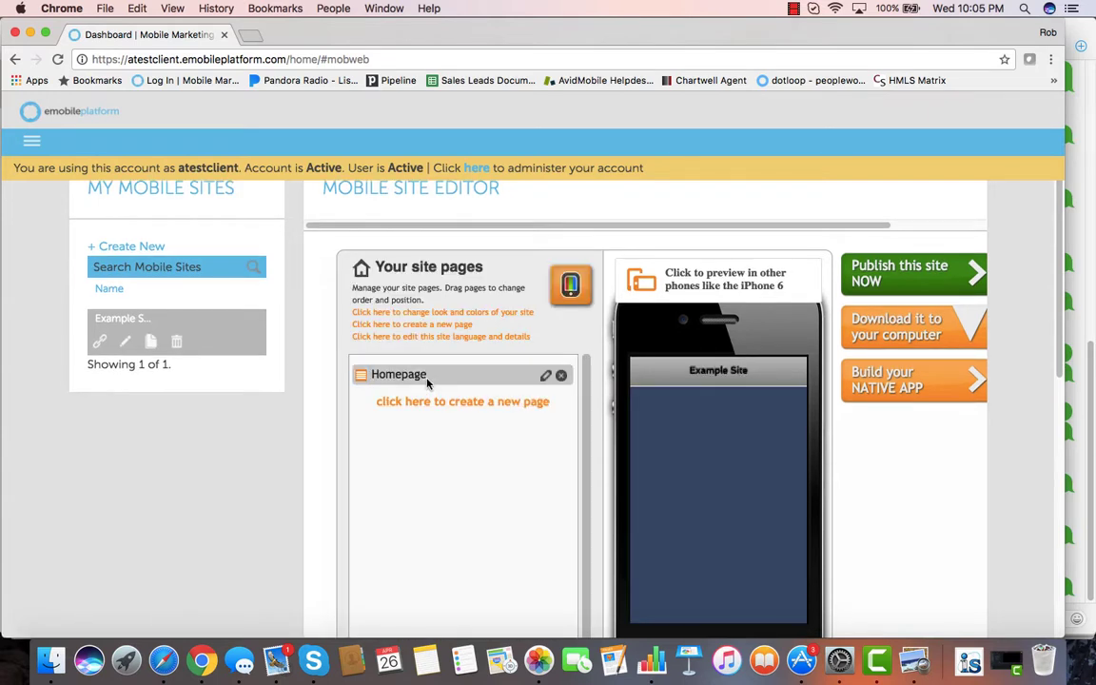
# - Review the background color picker in the site's layout settings and start a new page to view the available page types
pyautogui.click(442, 314)
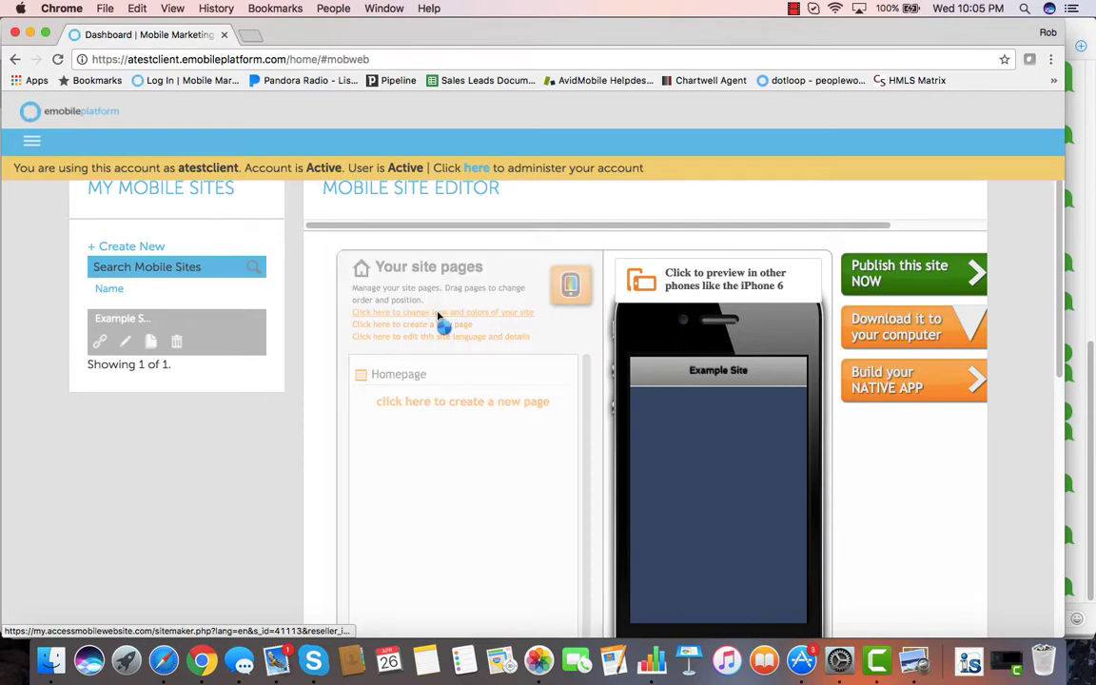
pyautogui.scroll(-5, 443, 361)
pyautogui.click(443, 384)
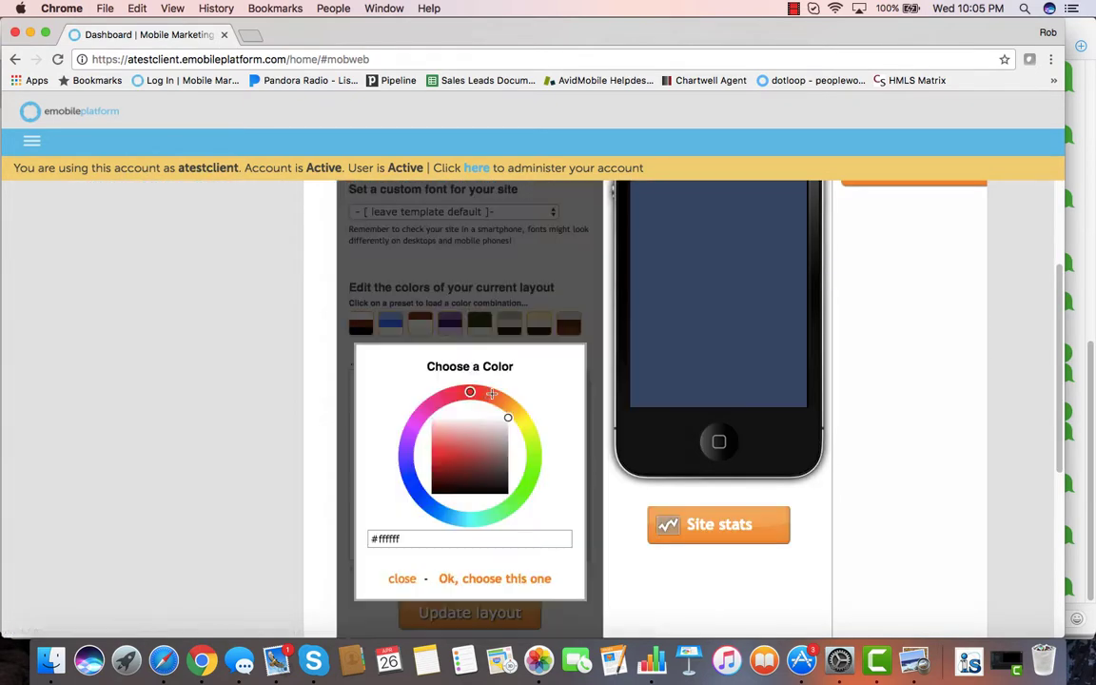
pyautogui.click(466, 578)
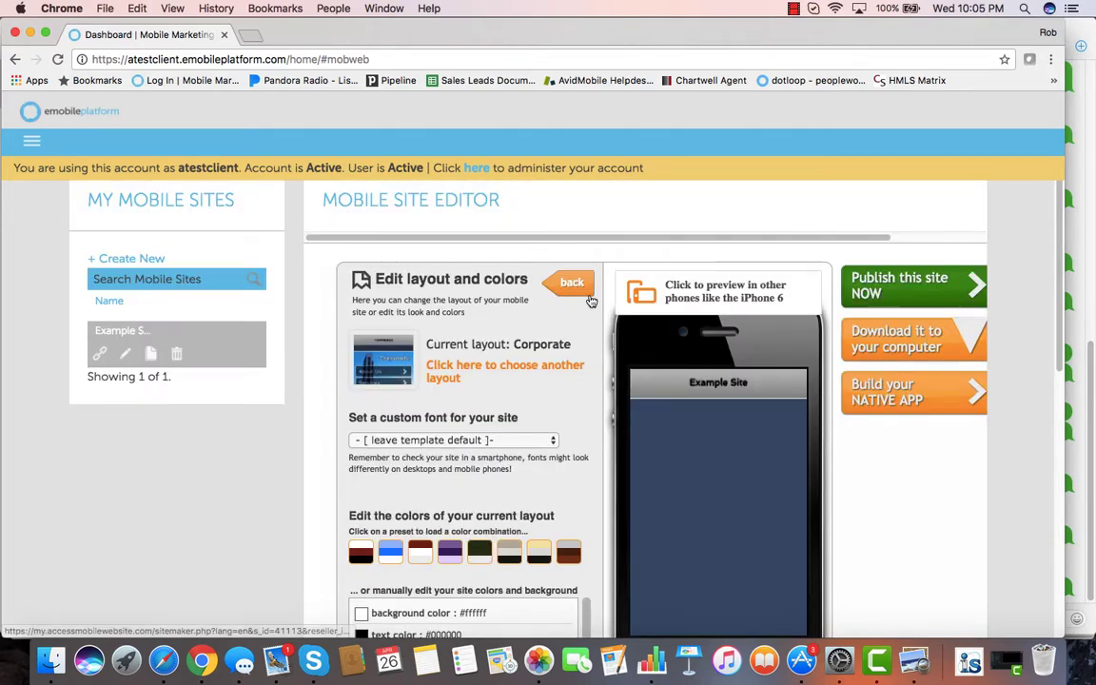
pyautogui.click(571, 282)
pyautogui.click(459, 415)
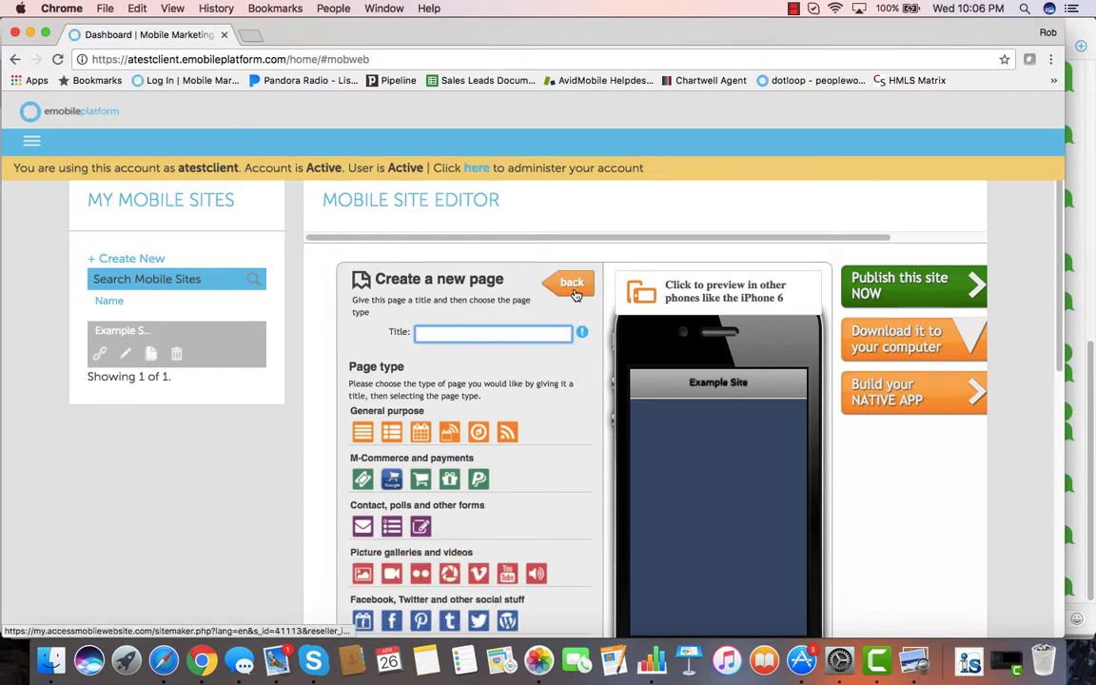
# - Look over the remaining tools, including the Real Estate Module, and open the VCard section
pyautogui.click(31, 140)
pyautogui.click(61, 390)
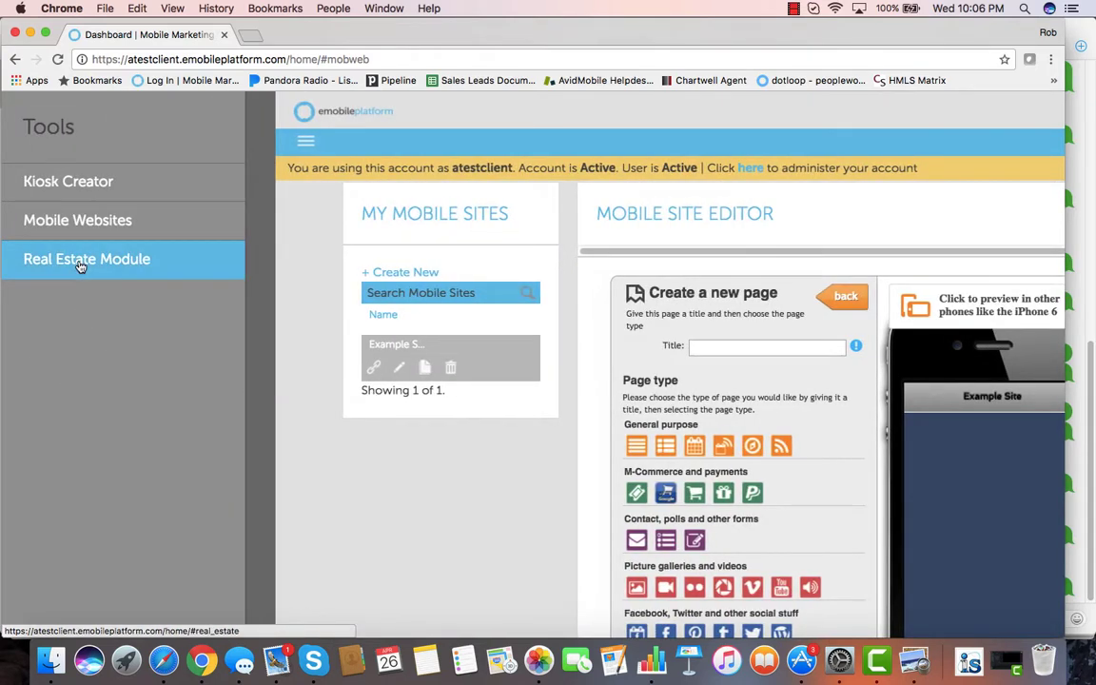
pyautogui.click(243, 243)
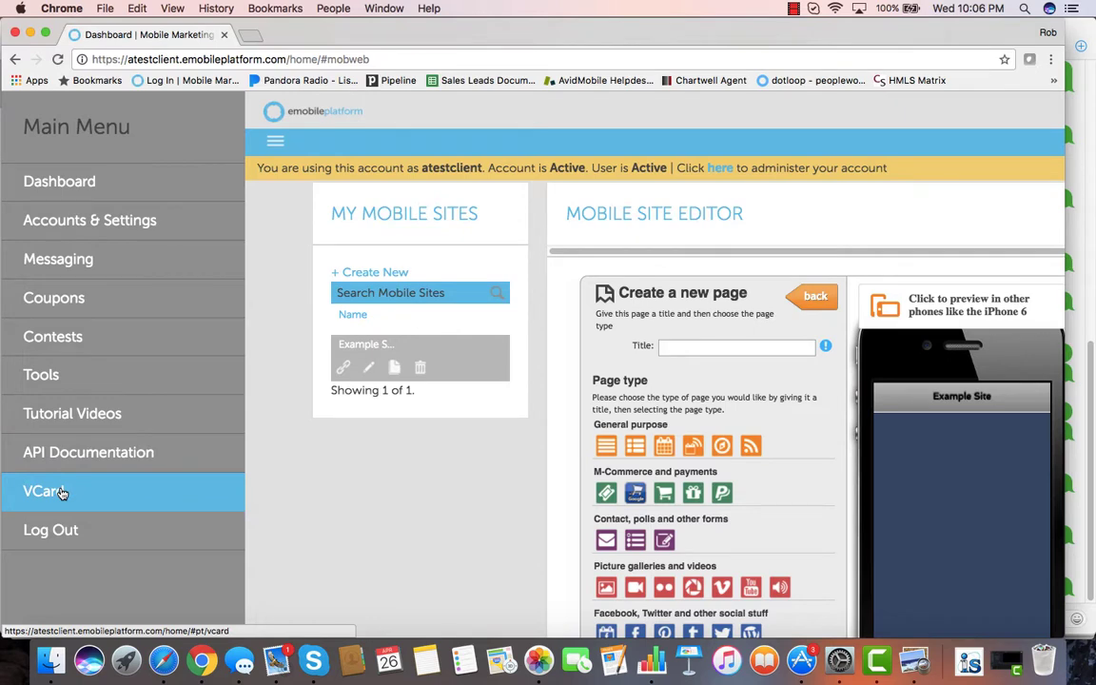
pyautogui.click(61, 492)
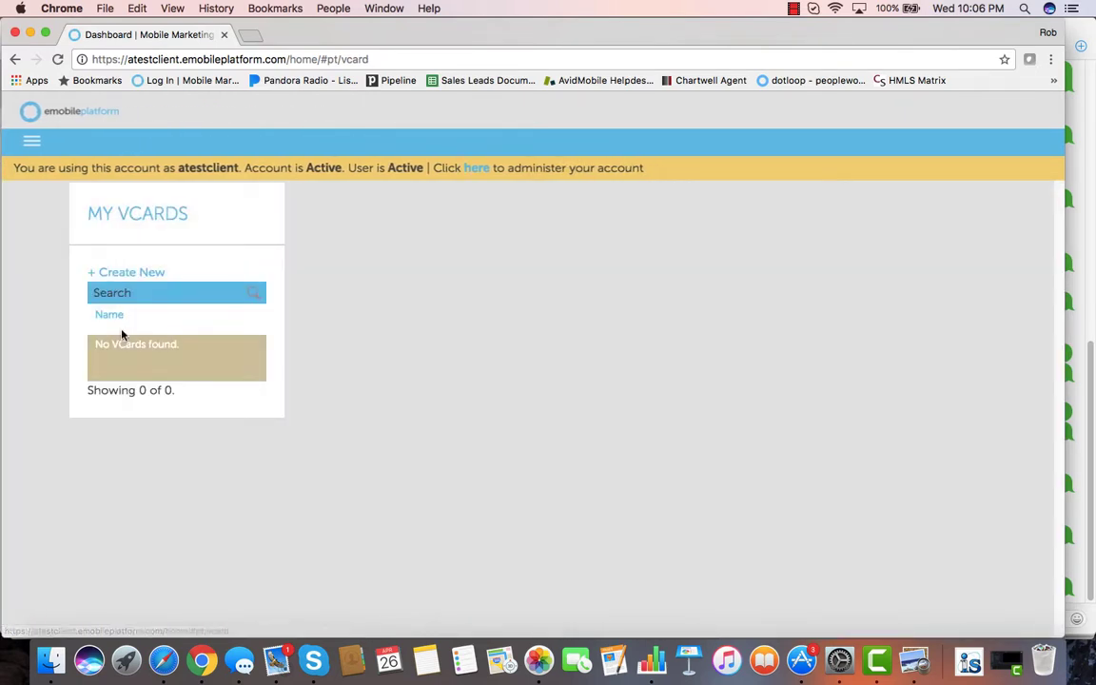
# - Open the API documentation and review the parameters and response messages of the Single MT send message operation
pyautogui.click(38, 142)
pyautogui.click(34, 455)
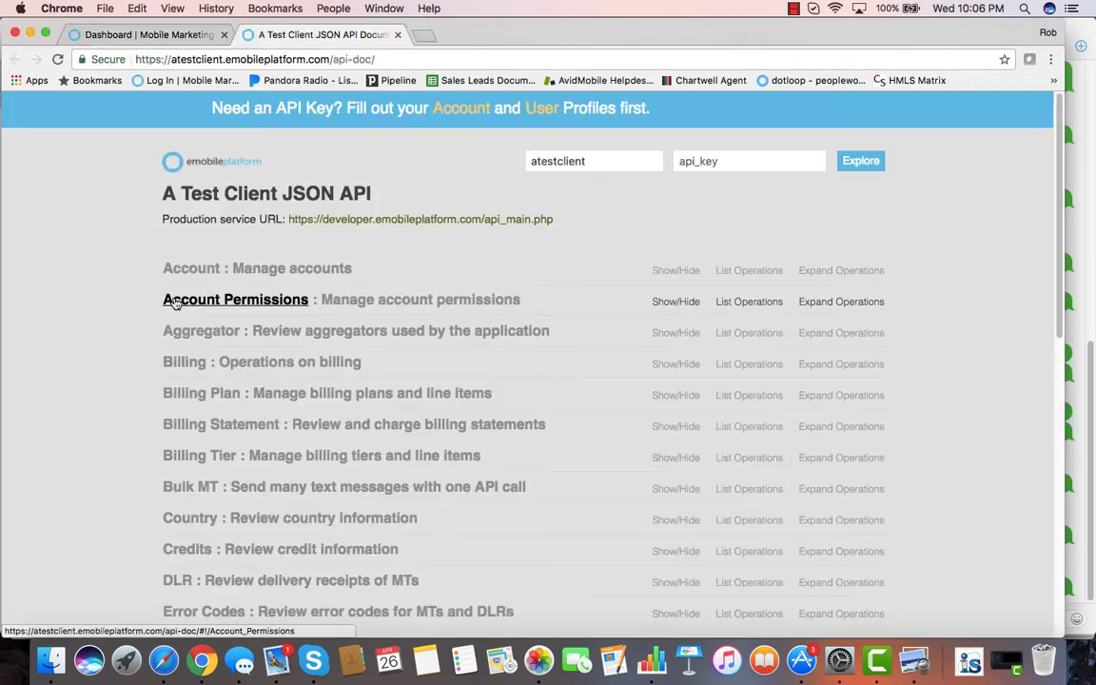
pyautogui.scroll(-5, 149, 314)
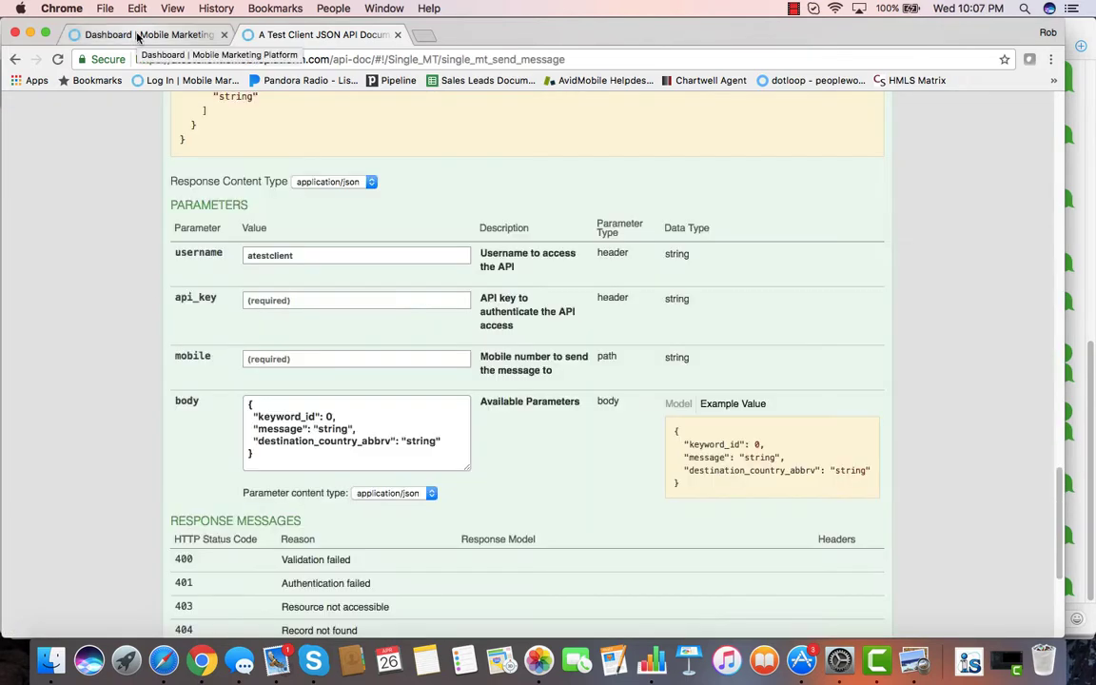
pyautogui.scroll(-5, 96, 514)
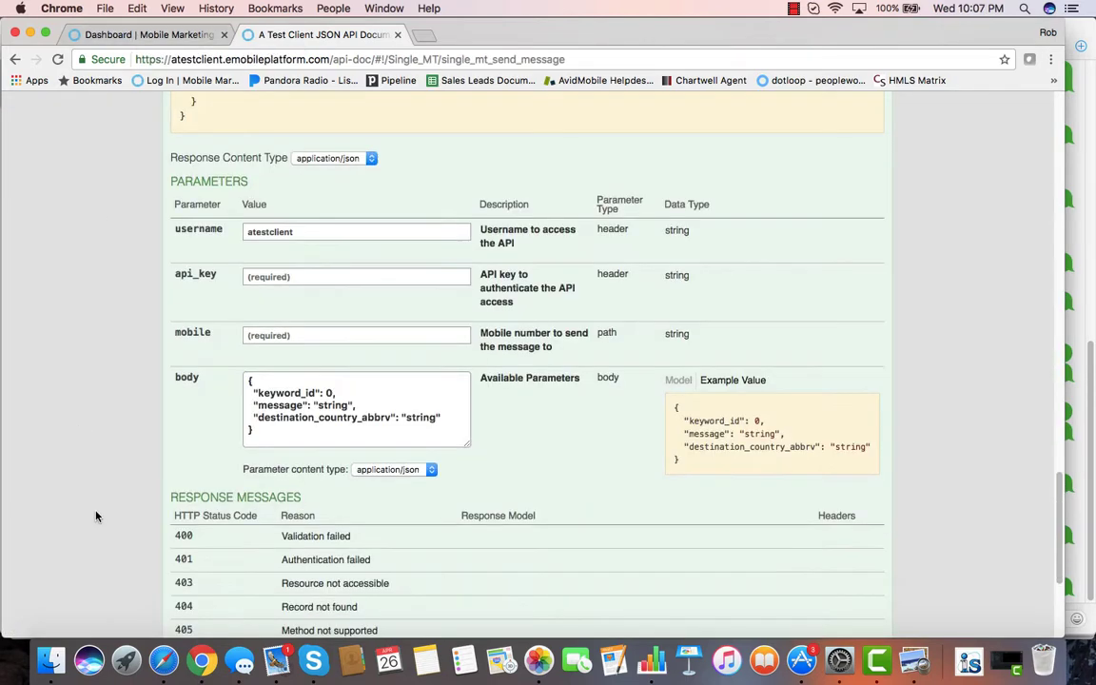
# - Return to the mobile marketing platform and open its dashboard to view the activity charts
pyautogui.hotkey('ctrl', 'shift', 'Tab')
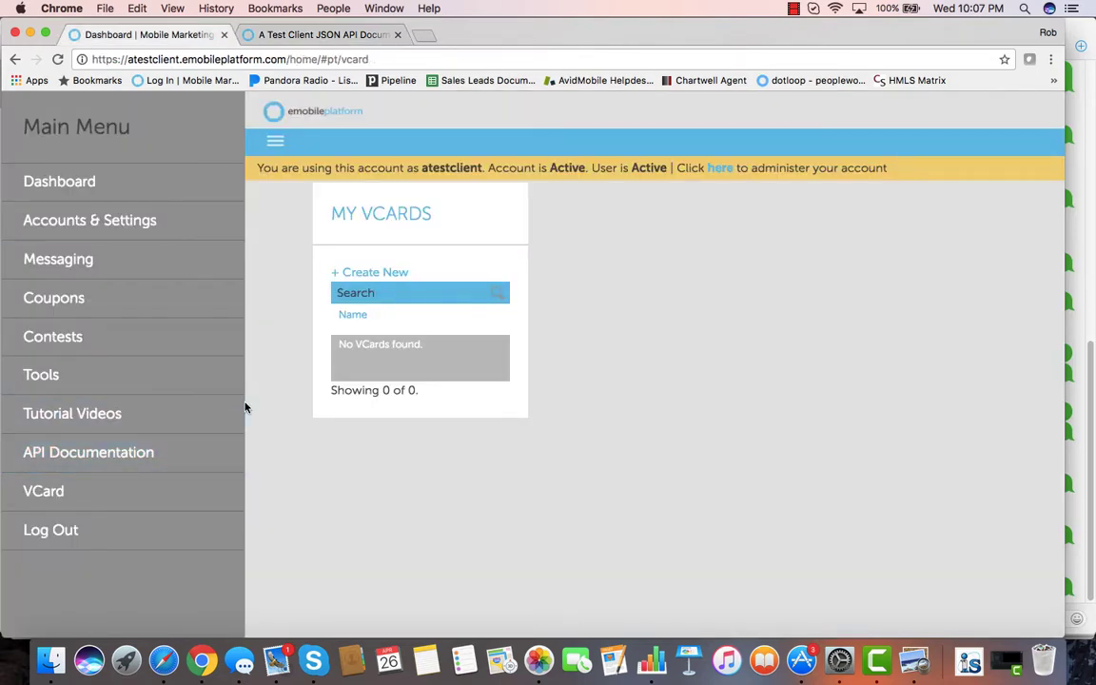
pyautogui.click(42, 181)
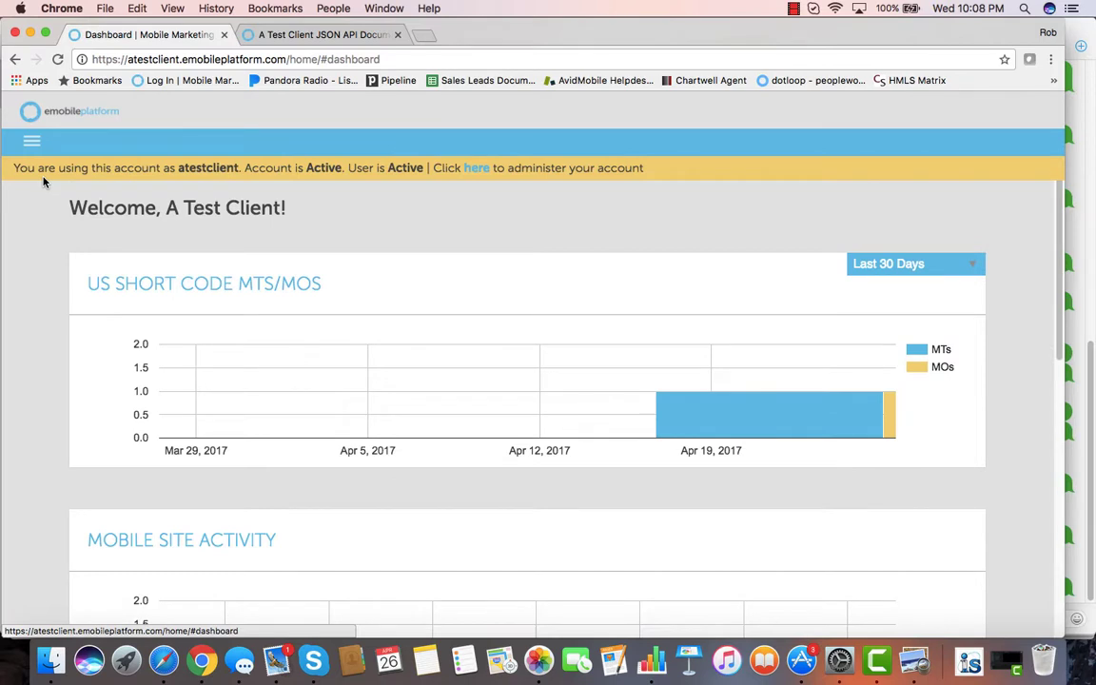